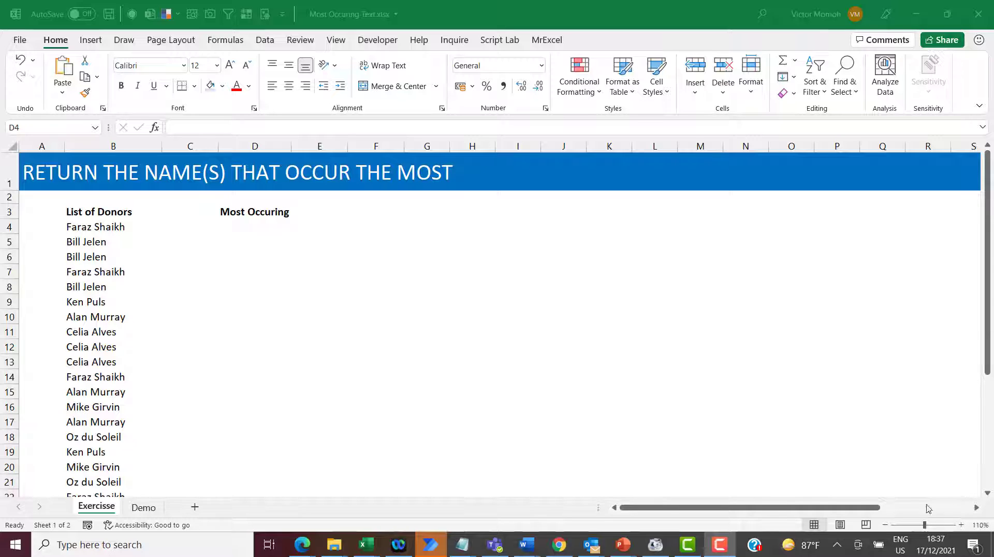
Examine the full List of Donors in column B from B4 to its last entry.
{"action": "left_click", "coordinate": [100, 227]}
{"action": "left_click", "coordinate": [100, 227]}
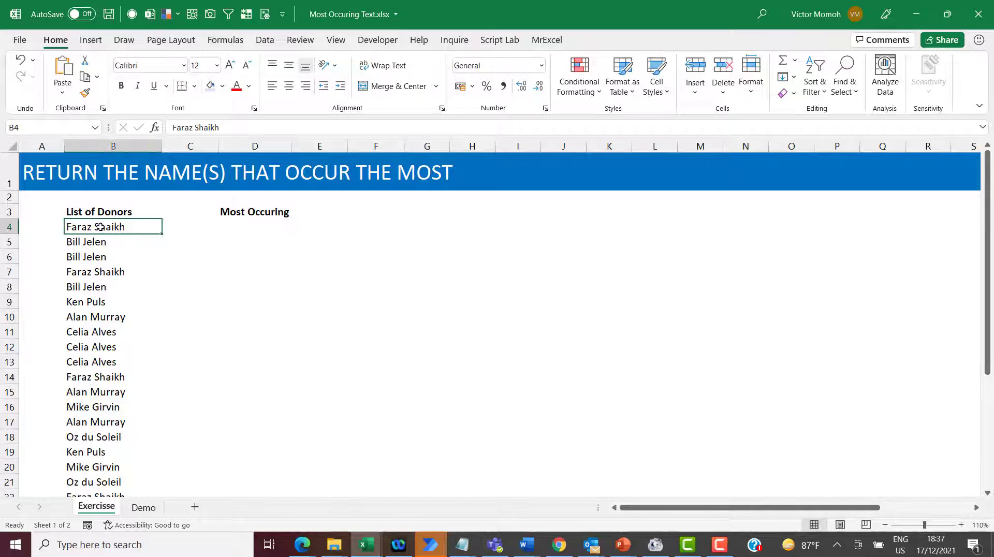
{"action": "key", "text": "ctrl+shift+Down"}
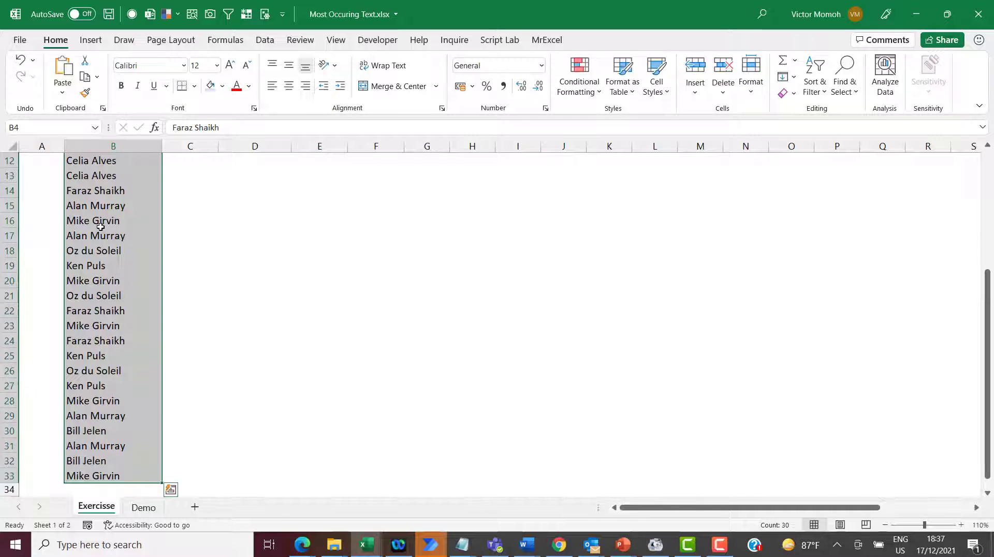
{"action": "key", "text": "Up"}
{"action": "key", "text": "Down"}
{"action": "key", "text": "Up"}
{"action": "key", "text": "Up"}
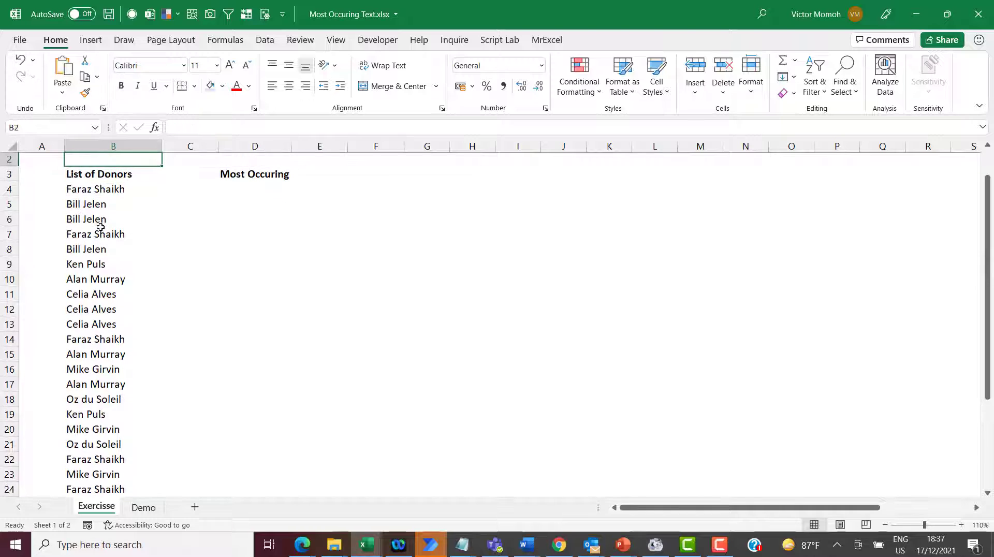
{"action": "left_click_drag", "start_coordinate": [990, 211], "coordinate": [992, 175]}
Enter =UNIQUE(B4:B33) in cell D4 under Most Occuring to list each donor once.
{"action": "left_click", "coordinate": [261, 229]}
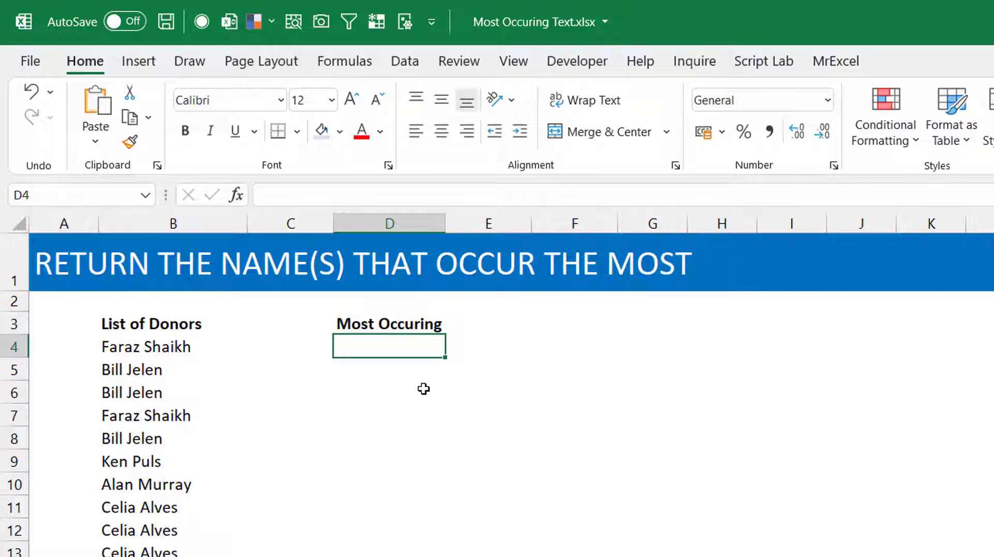
{"action": "type", "text": "=uniq"}
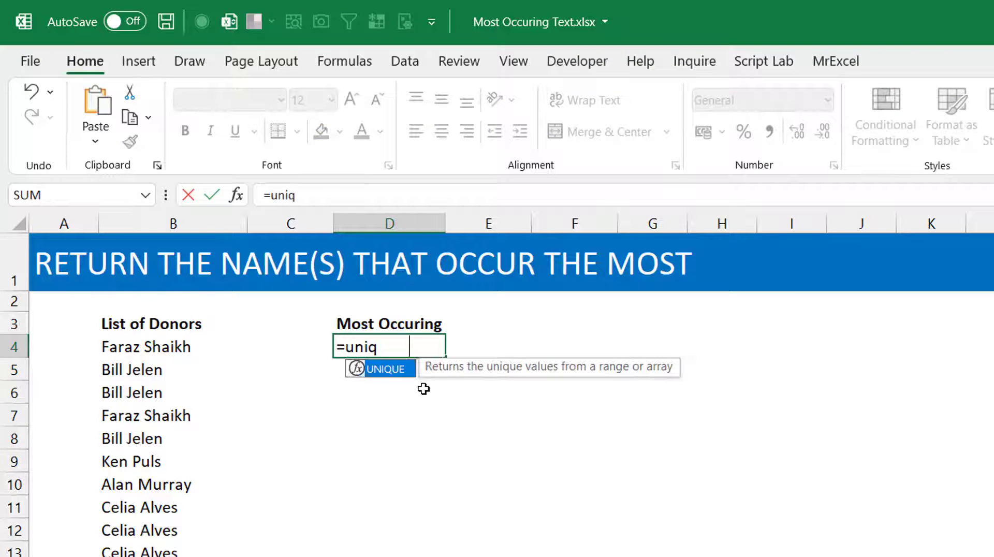
{"action": "key", "text": "Tab"}
{"action": "key", "text": "Left"}
{"action": "key", "text": "Left"}
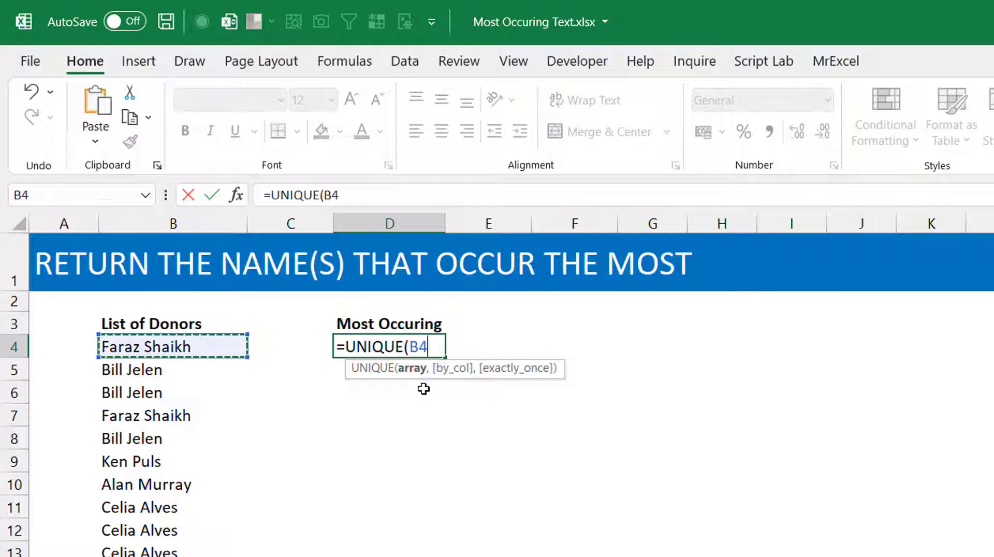
{"action": "key", "text": "ctrl+shift+Down"}
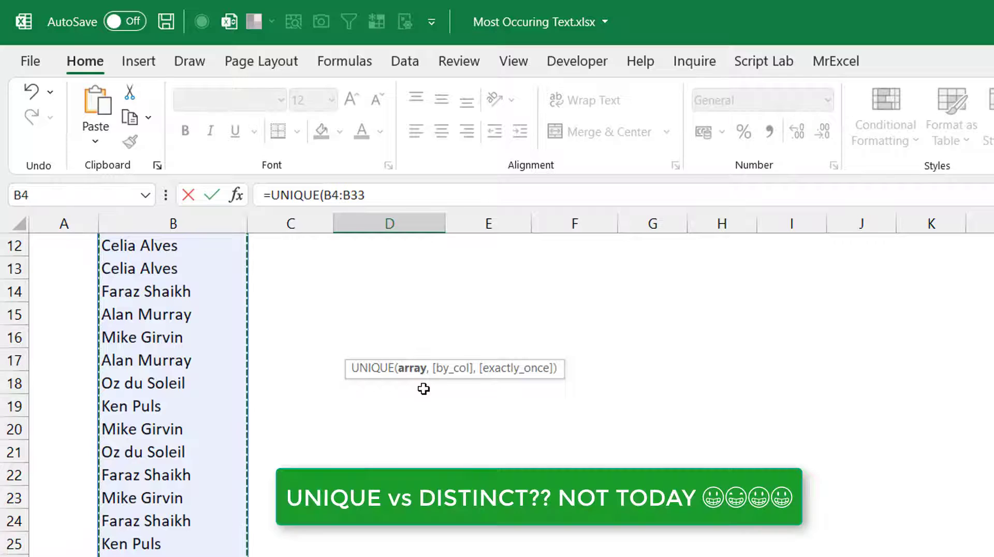
{"action": "type", "text": ")"}
{"action": "key", "text": "ctrl+Return"}
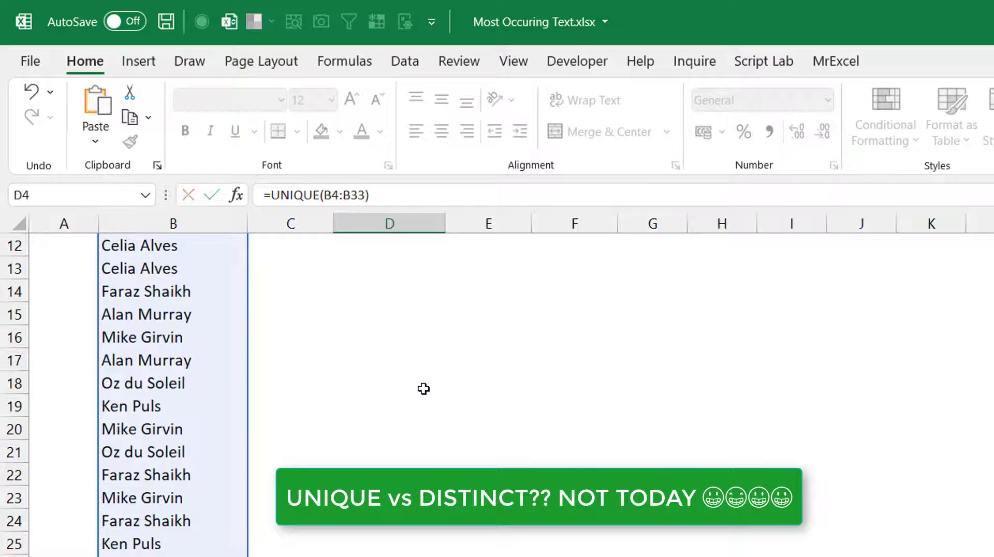
{"action": "key", "text": "Up"}
{"action": "key", "text": "Down"}
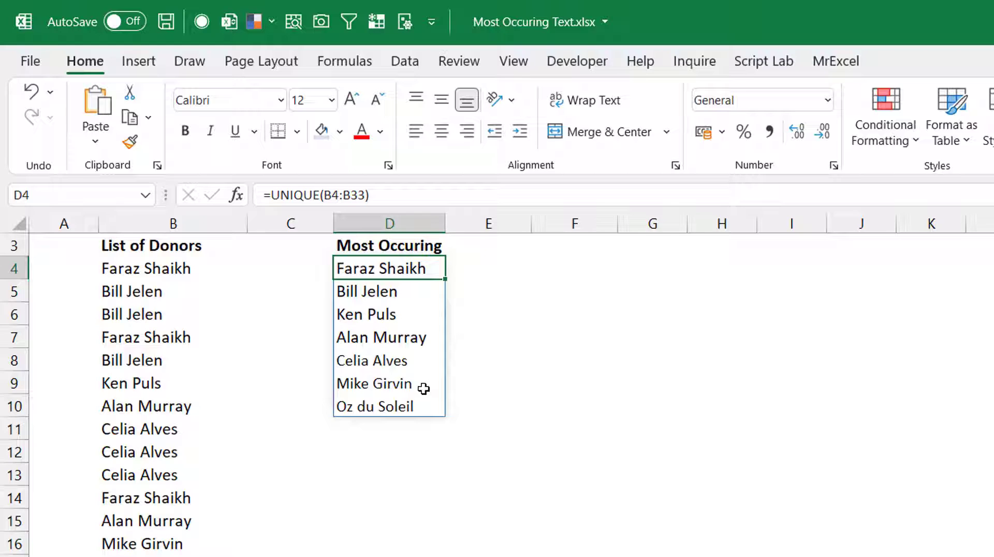
Wrap the D4 formula in COUNTIF with the absolute range, giving =COUNTIF($B$4:$B$33,UNIQUE(B4:B33)).
{"action": "left_click", "coordinate": [271, 197]}
{"action": "type", "text": "Counti"}
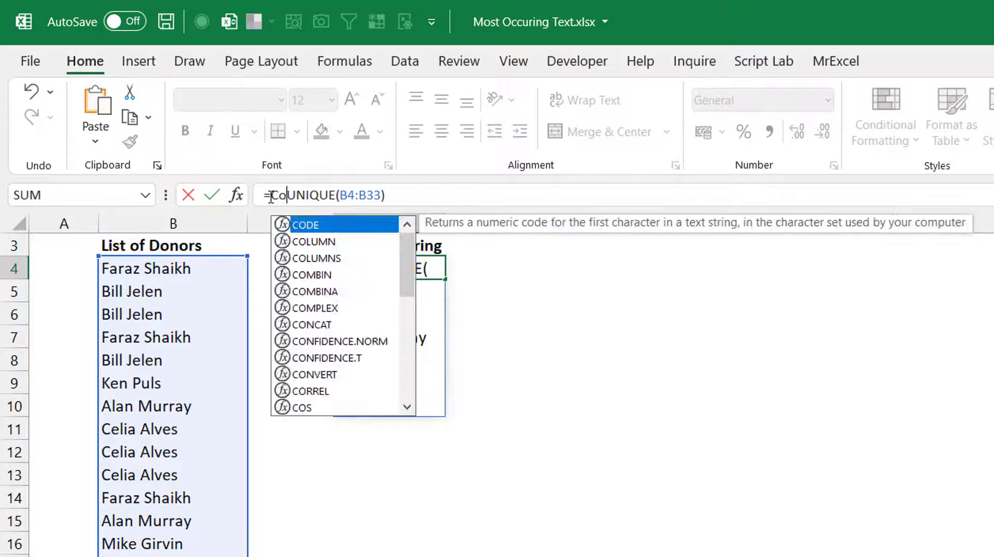
{"action": "type", "text": "f"}
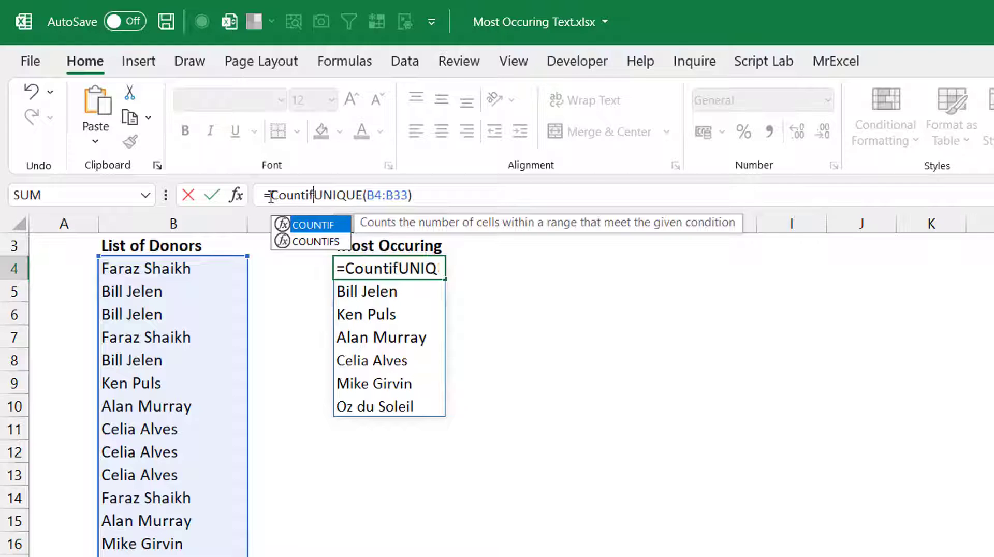
{"action": "key", "text": "Tab"}
{"action": "left_click", "coordinate": [202, 267]}
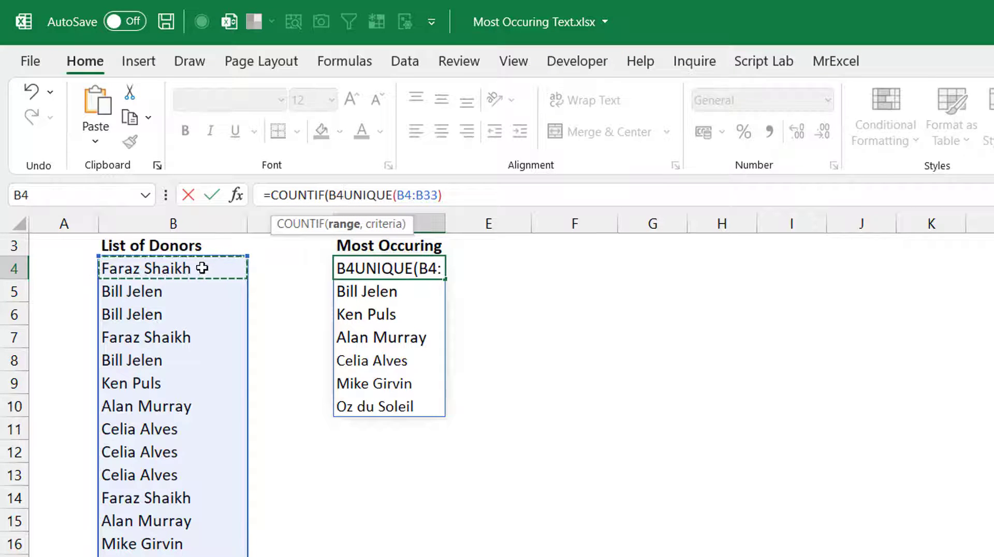
{"action": "key", "text": "ctrl+shift+Down"}
{"action": "key", "text": "F4"}
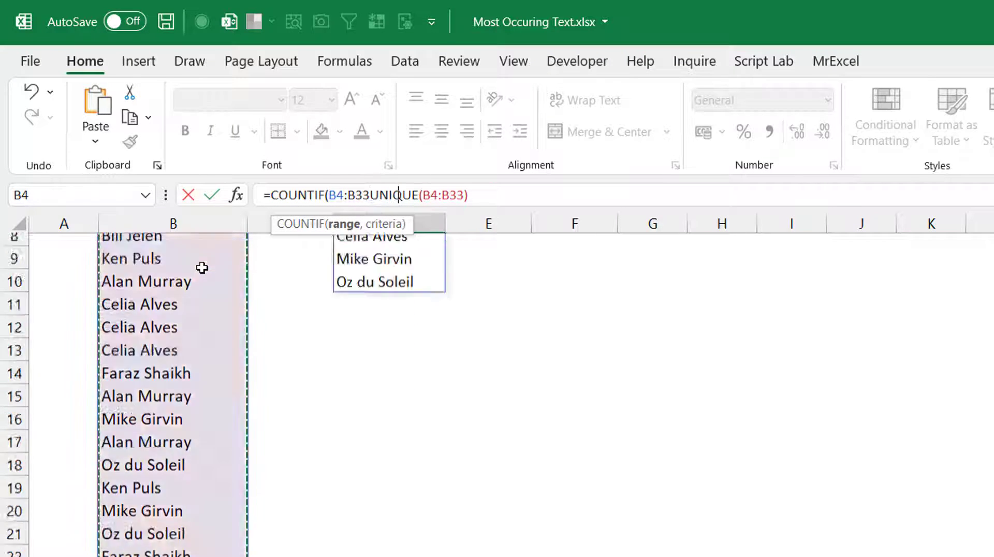
{"action": "type", "text": ","}
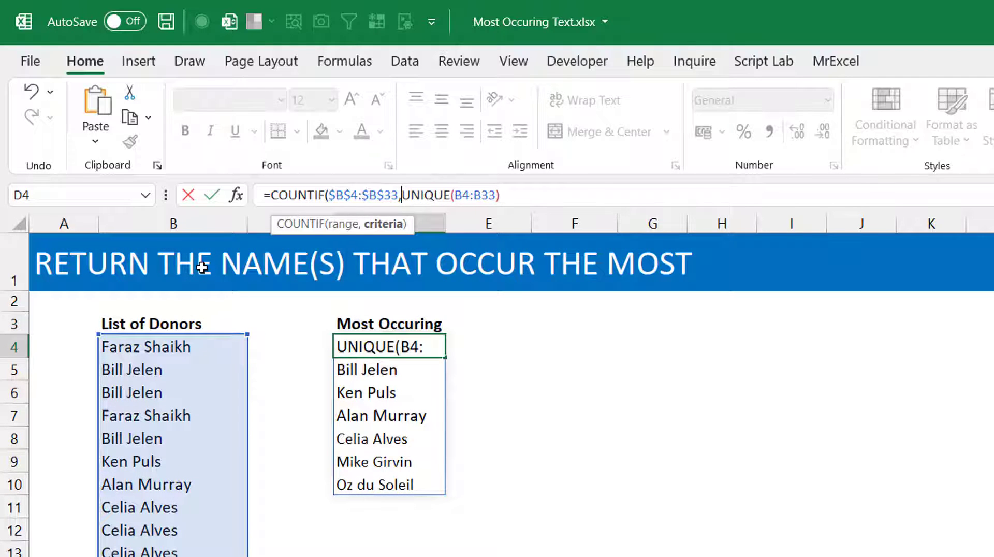
{"action": "left_click", "coordinate": [576, 188]}
{"action": "type", "text": ")"}
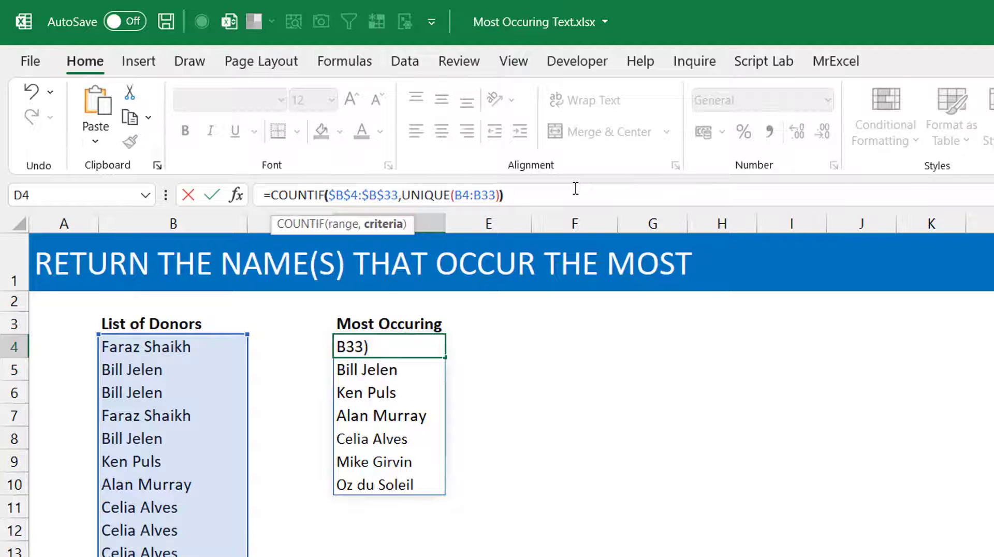
{"action": "key", "text": "Return"}
{"action": "key", "text": "Up"}
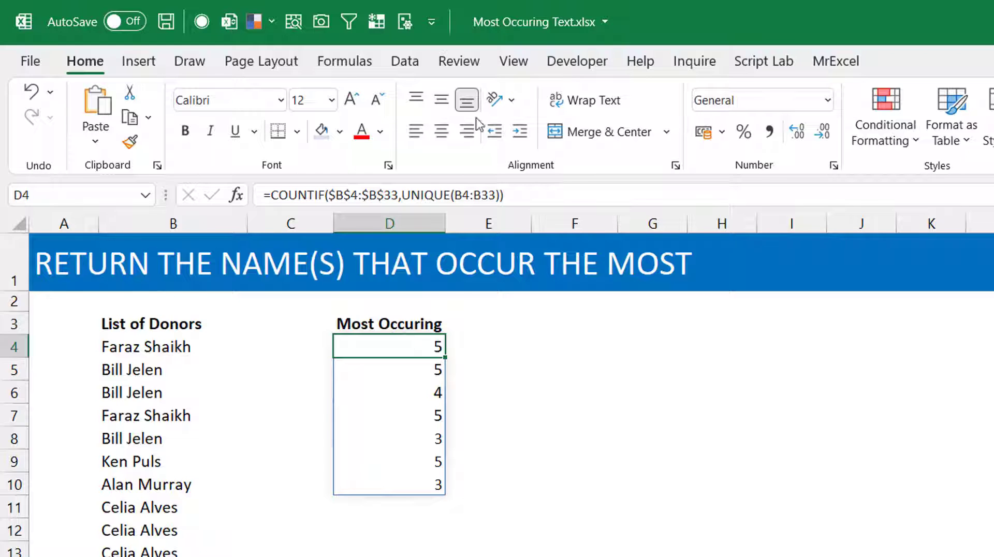
Extend the D4 formula to compare the counts with their maximum by appending =MAX(COUNTIF($B$4:$B$33,UNIQUE(B4:B33))).
{"action": "left_click", "coordinate": [270, 195]}
{"action": "left_click", "coordinate": [583, 191], "text": "shift"}
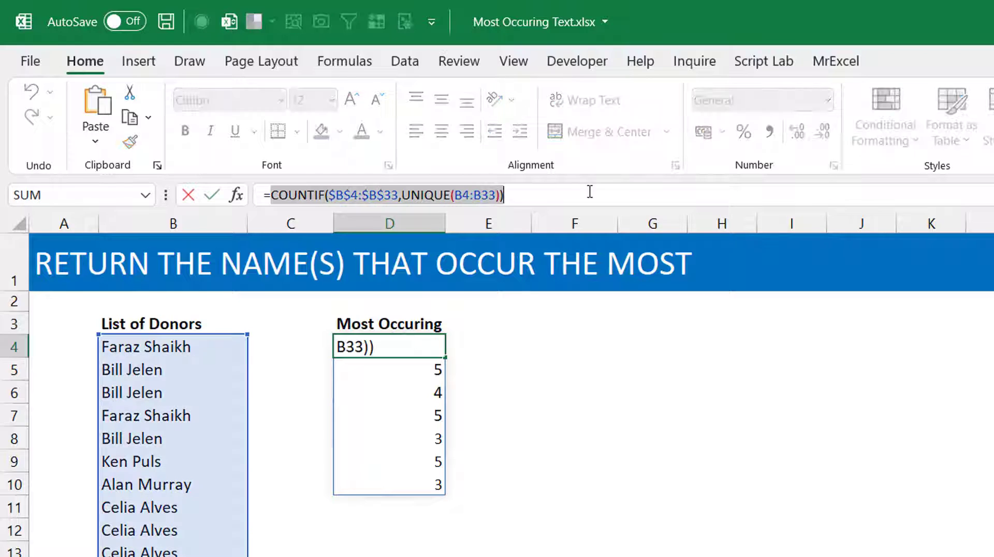
{"action": "left_click", "coordinate": [571, 195]}
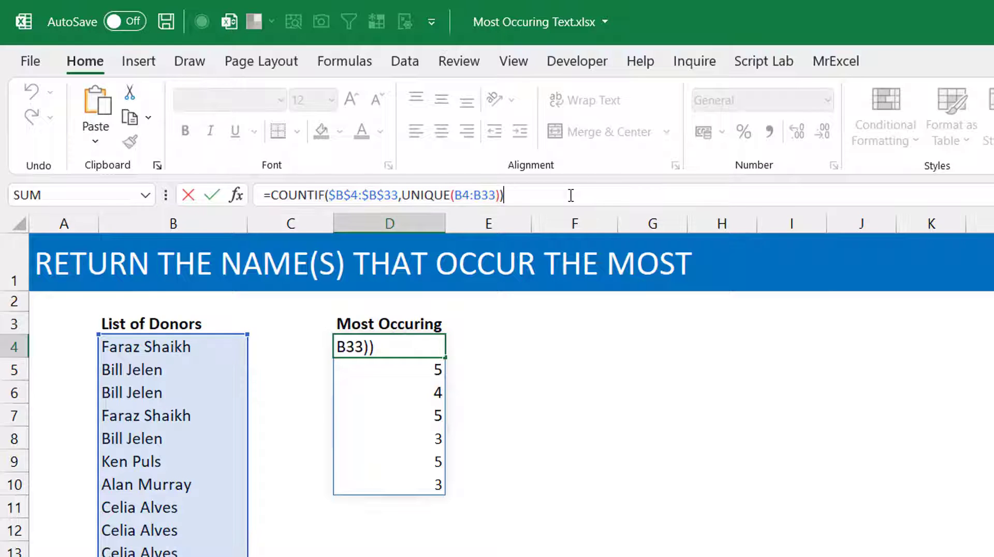
{"action": "type", "text": "=max"}
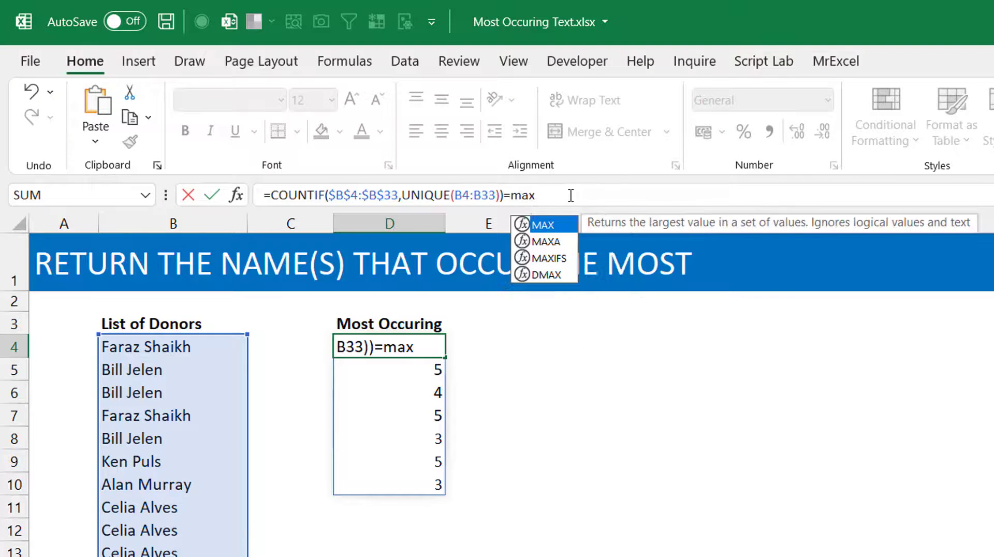
{"action": "key", "text": "Tab"}
{"action": "key", "text": "ctrl+v"}
{"action": "type", "text": ")"}
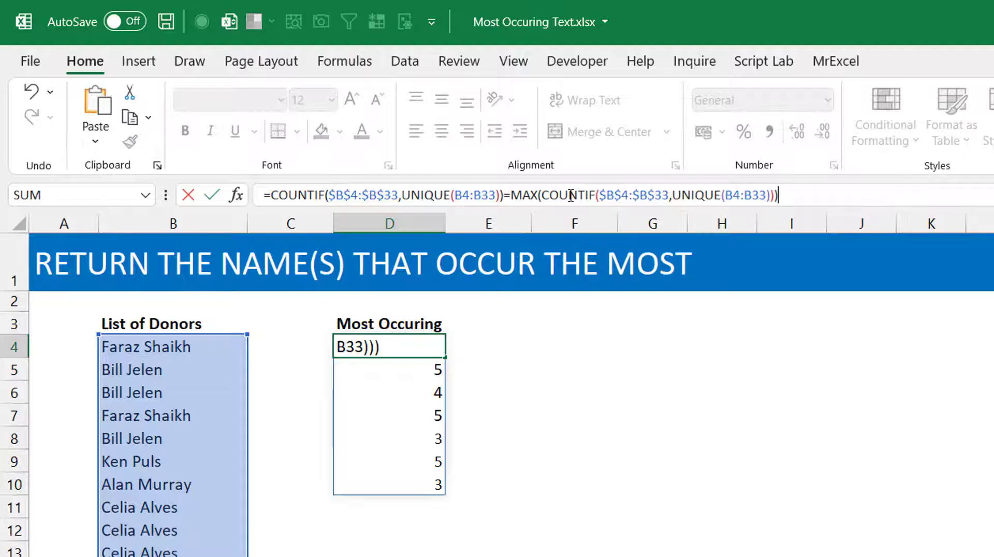
{"action": "key", "text": "Return"}
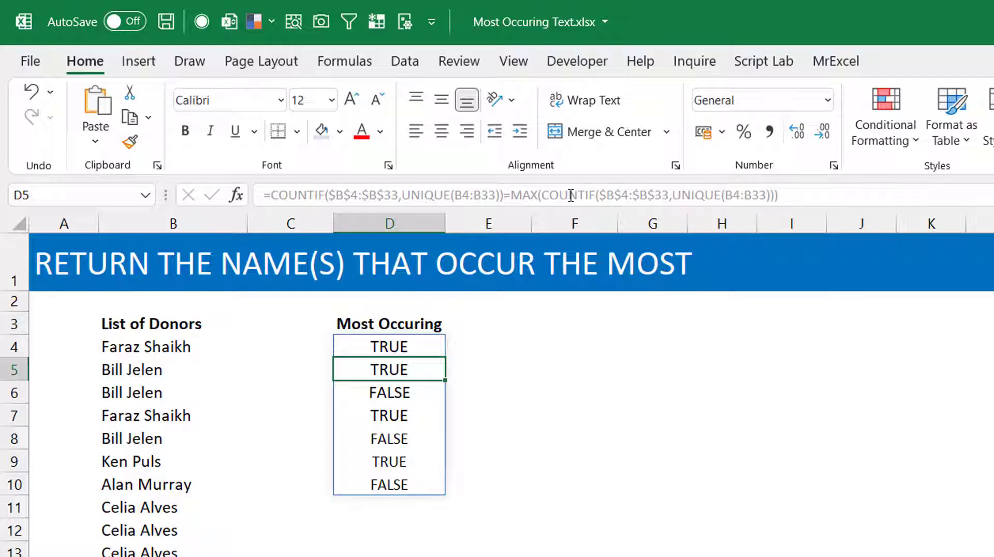
Insert FILTER( at the start of the D4 formula with UNIQUE(B4:B33) as its array, keeping the COUNTIF comparison as the include argument.
{"action": "left_click", "coordinate": [411, 341]}
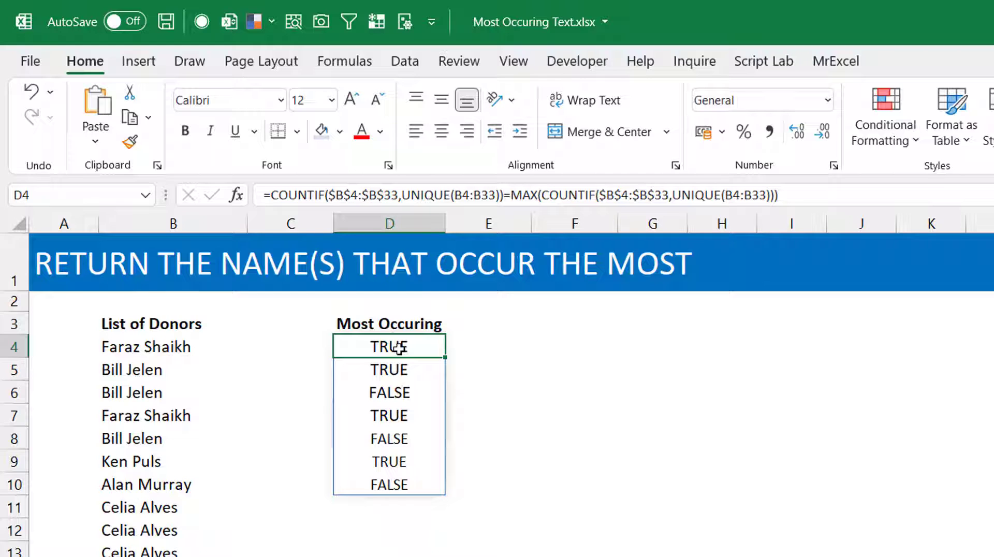
{"action": "left_click", "coordinate": [270, 196]}
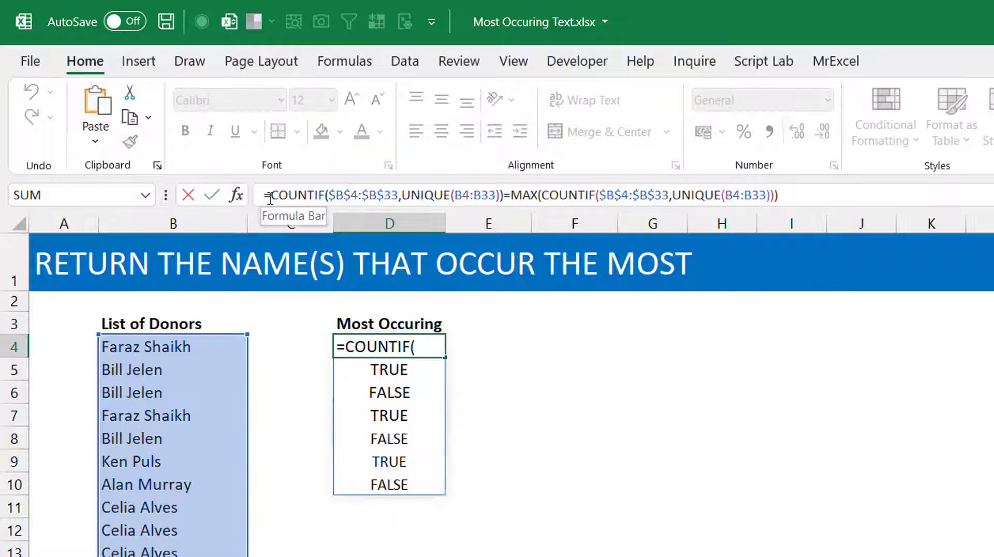
{"action": "type", "text": "Filter("}
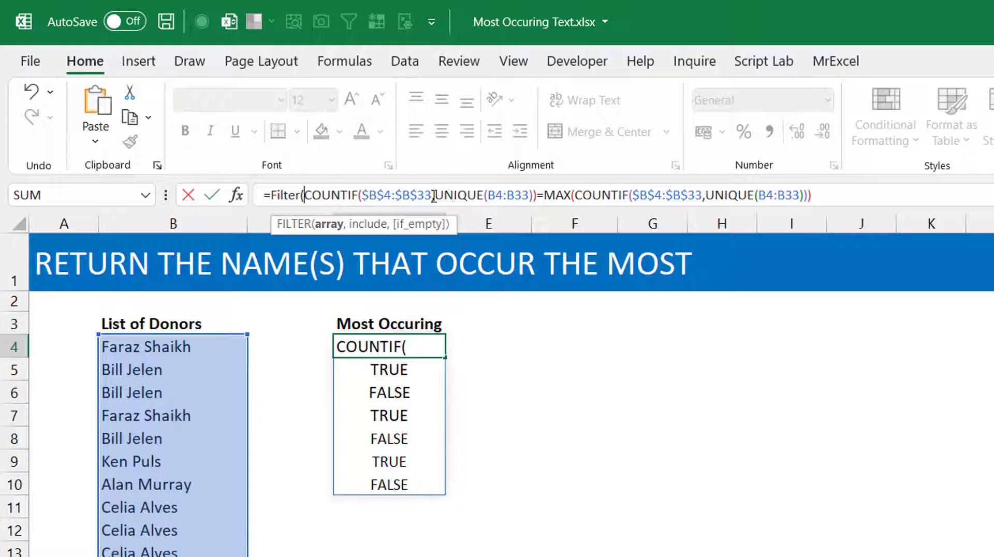
{"action": "left_click_drag", "start_coordinate": [433, 197], "coordinate": [467, 197]}
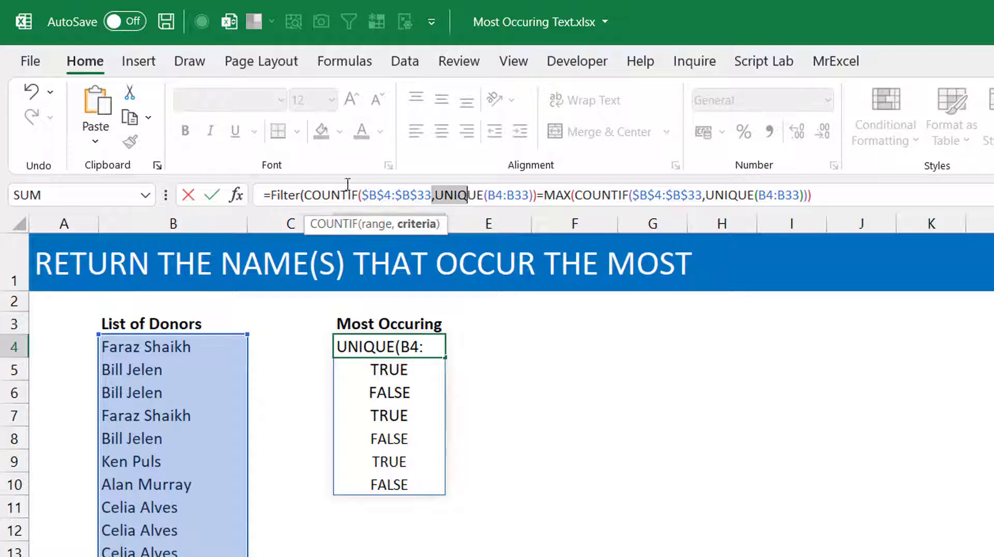
{"action": "left_click", "coordinate": [307, 195]}
{"action": "type", "text": "u"}
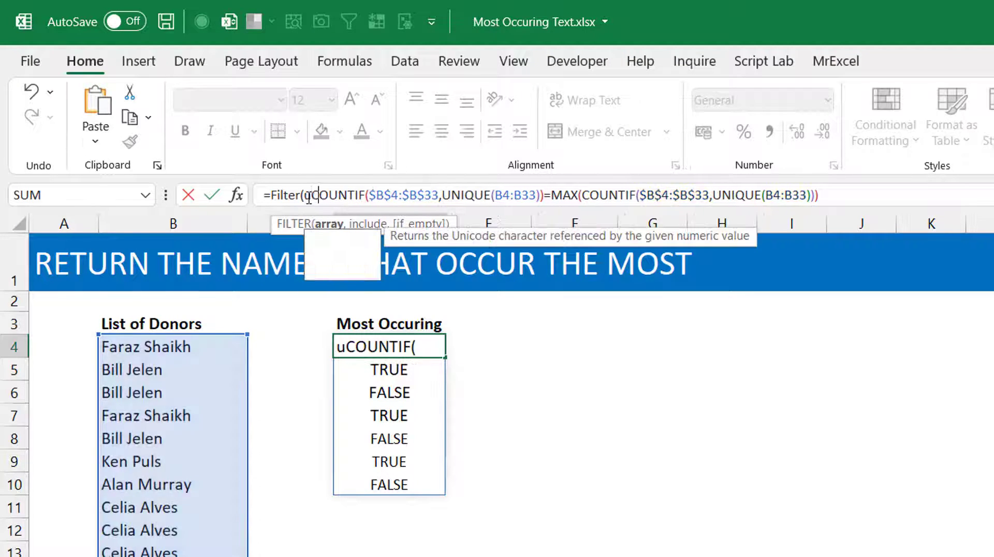
{"action": "type", "text": "nique"}
{"action": "key", "text": "Tab"}
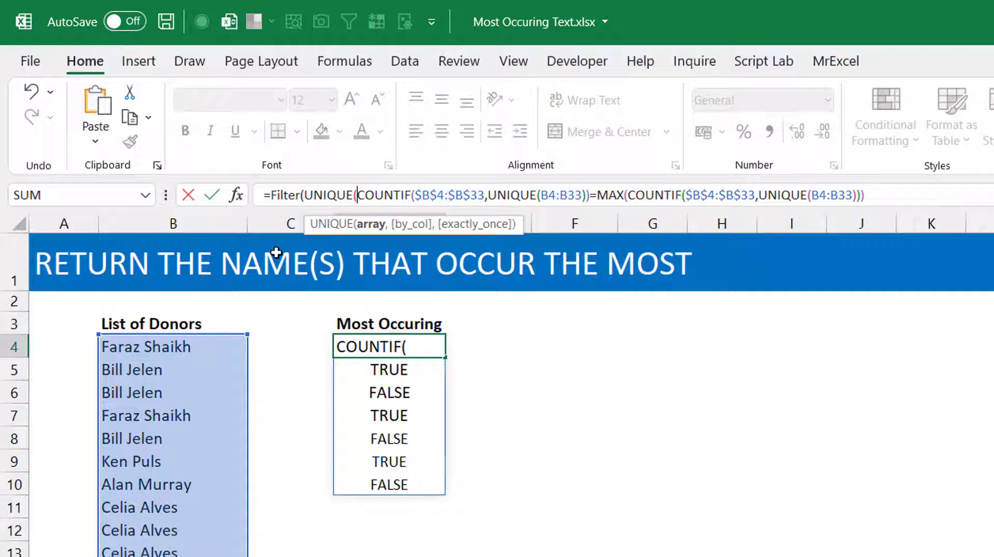
{"action": "left_click", "coordinate": [234, 341]}
{"action": "key", "text": "ctrl+shift+Down"}
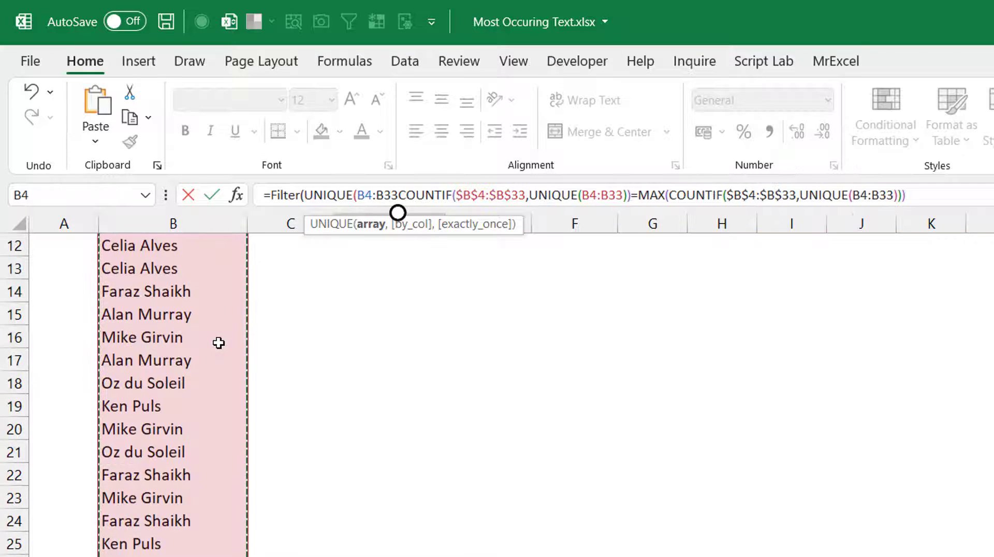
{"action": "type", "text": "),"}
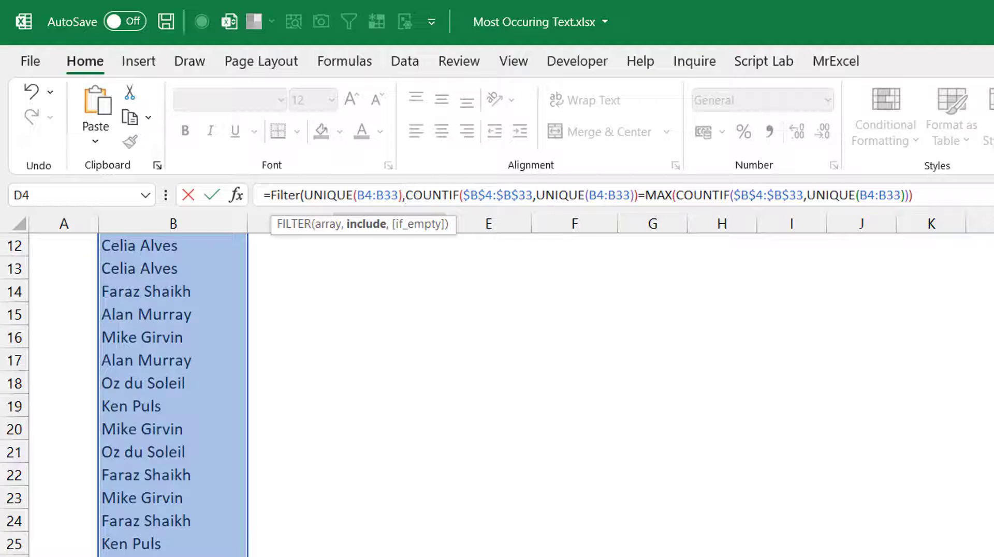
Add the closing parenthesis for FILTER at the end of the D4 formula and commit it.
{"action": "scroll", "coordinate": [497, 394], "scroll_direction": "up", "scroll_amount": 4}
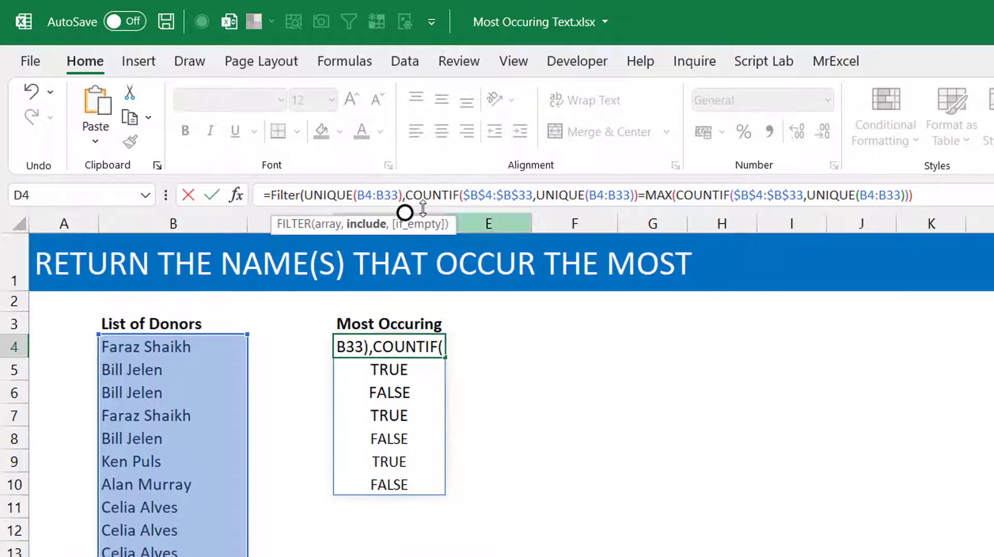
{"action": "left_click", "coordinate": [940, 197]}
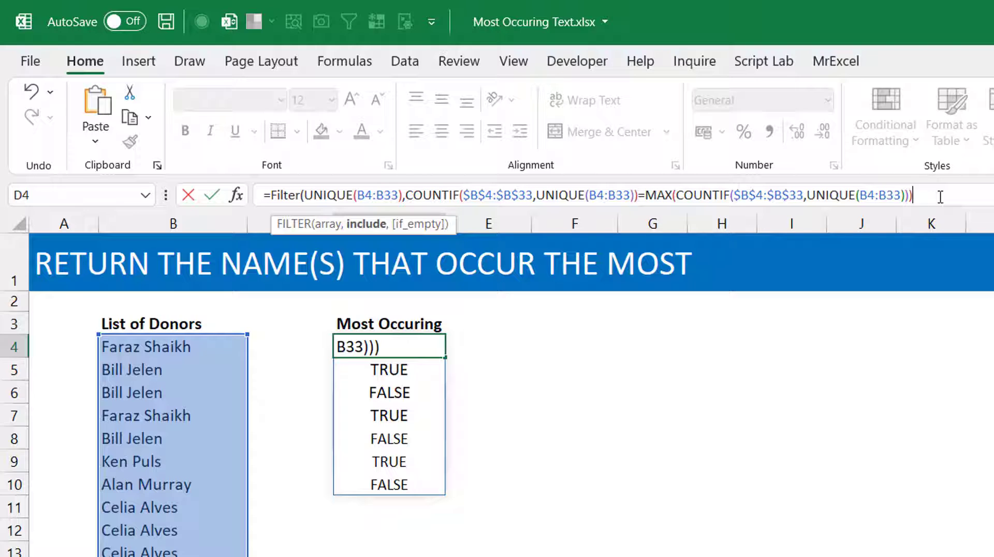
{"action": "type", "text": ")"}
{"action": "key", "text": "Return"}
{"action": "key", "text": "Up"}
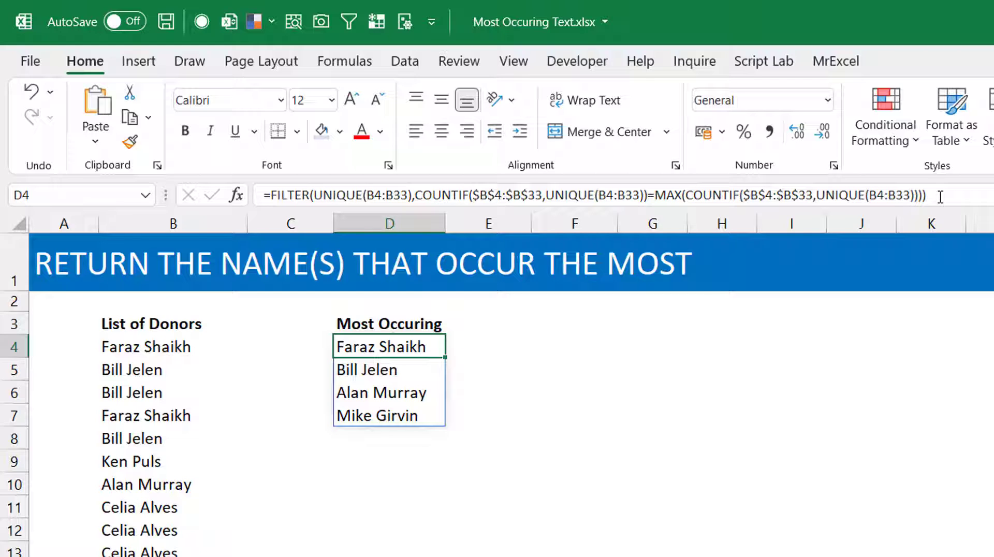
Wrap the whole D4 formula in SORT and commit it.
{"action": "left_click", "coordinate": [267, 198]}
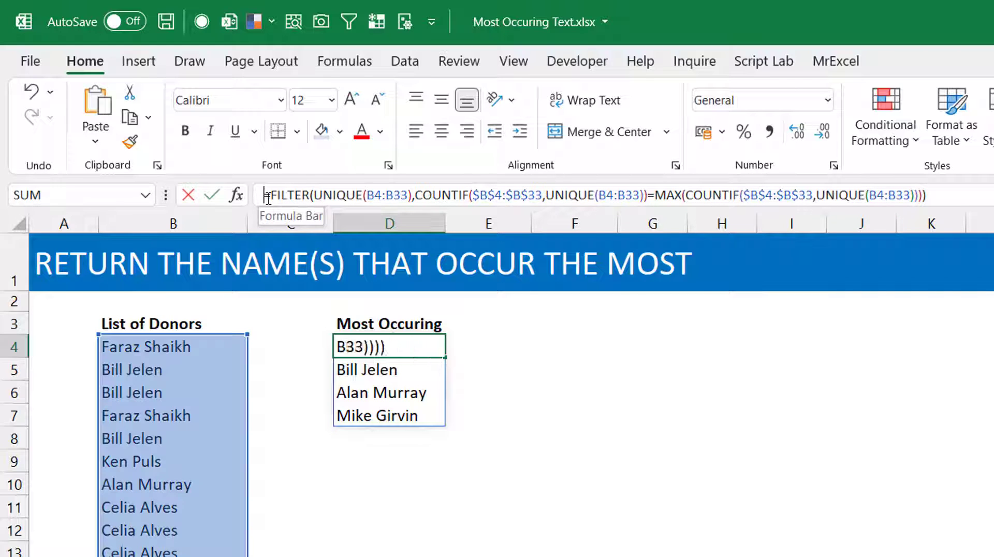
{"action": "key", "text": "Right"}
{"action": "type", "text": "sor"}
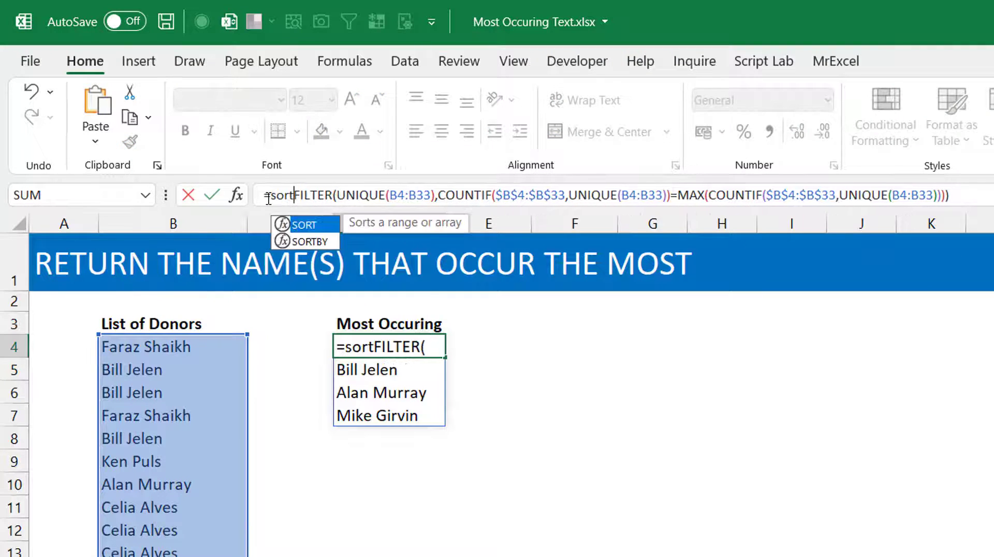
{"action": "key", "text": "Tab"}
{"action": "key", "text": "End"}
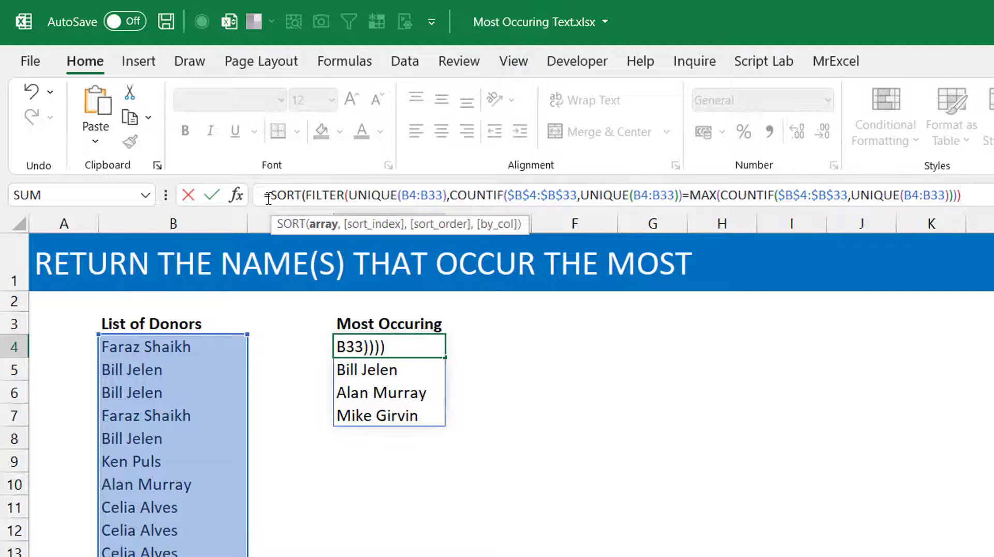
{"action": "type", "text": ")"}
{"action": "key", "text": "Return"}
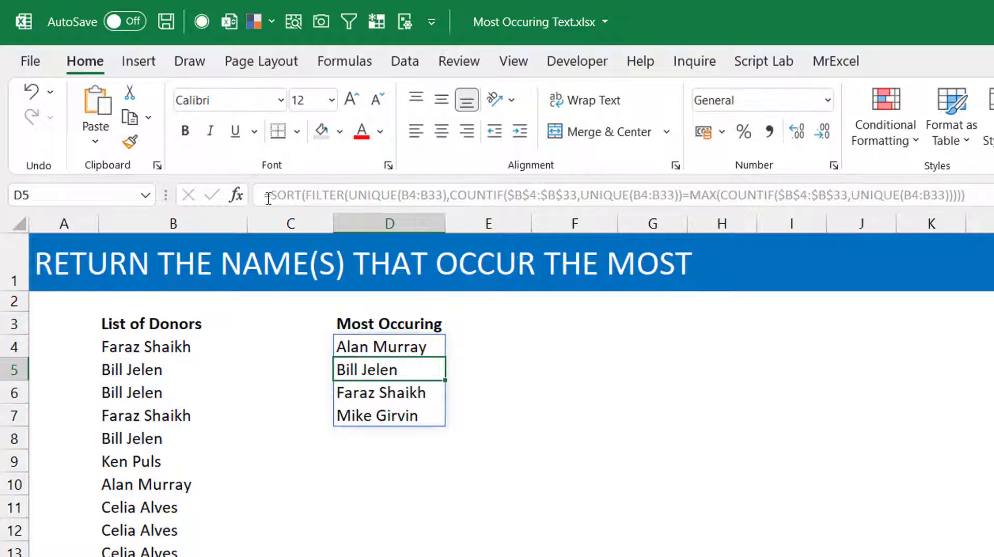
Replace the donor in B6 with a different donor's full name.
{"action": "key", "text": "Left"}
{"action": "key", "text": "Left"}
{"action": "key", "text": "Down"}
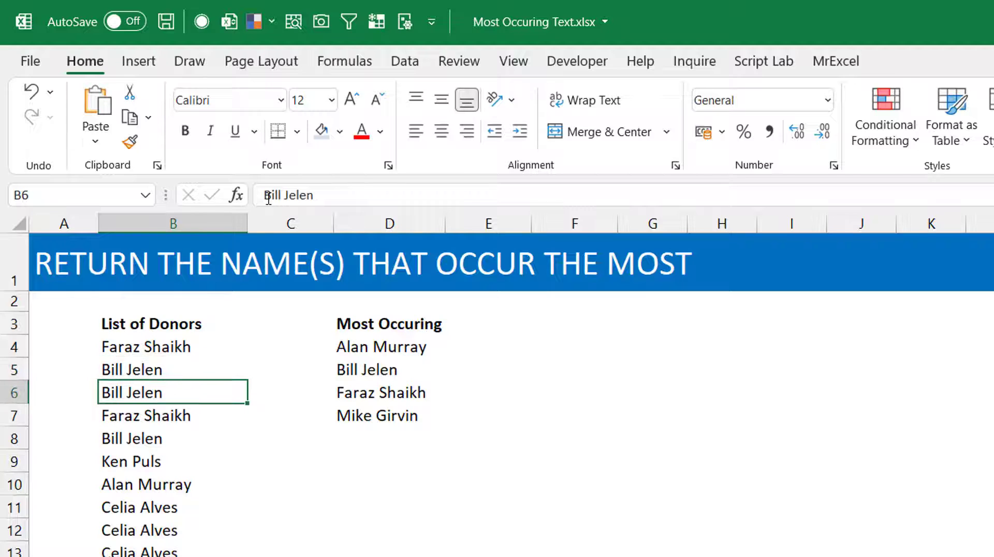
{"action": "type", "text": "Myn"}
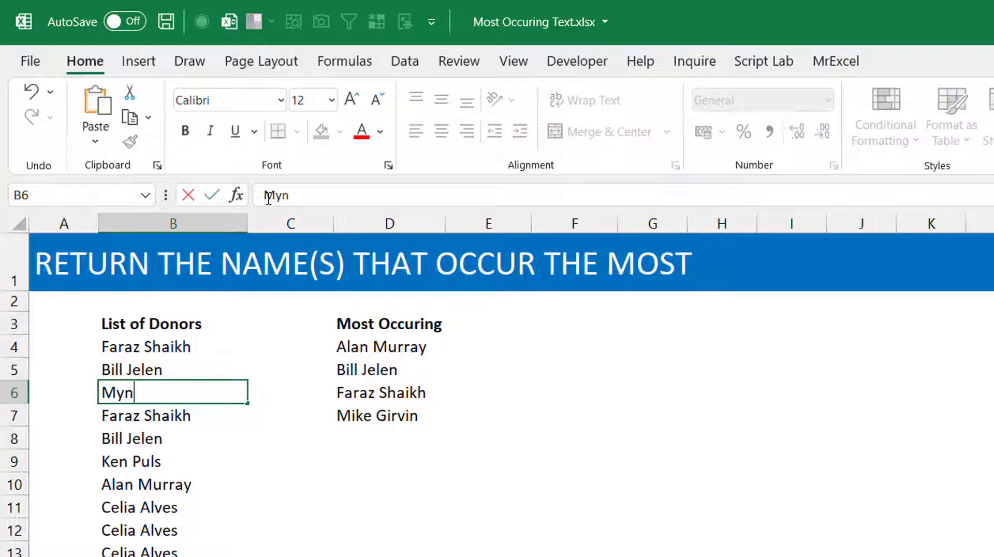
{"action": "type", "text": "da treacy"}
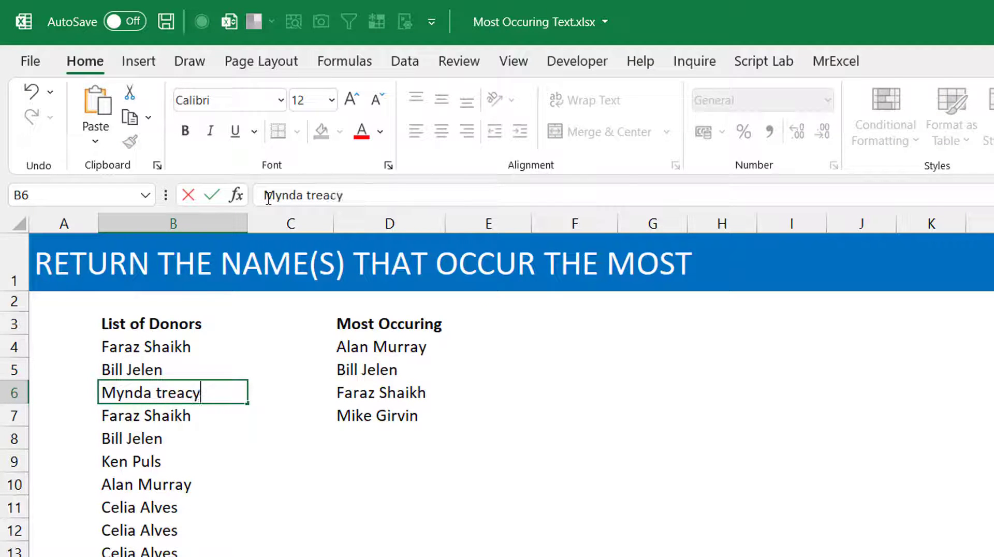
{"action": "key", "text": "Return"}
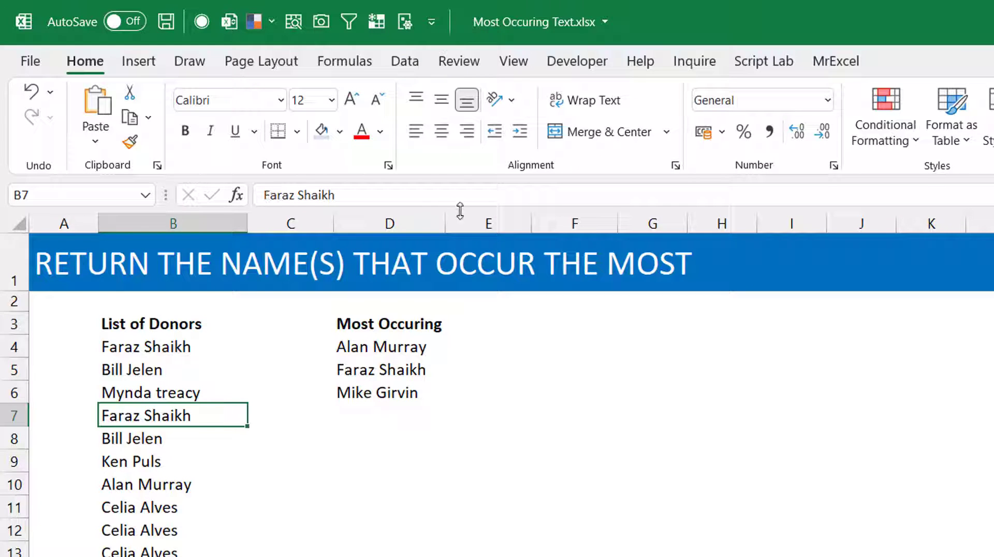
Enter =COUNTIF($B$4:$B$33,D4#) in E4 to count the occurrences of each name in the D4 spill range.
{"action": "left_click", "coordinate": [474, 347]}
{"action": "type", "text": "=cou"}
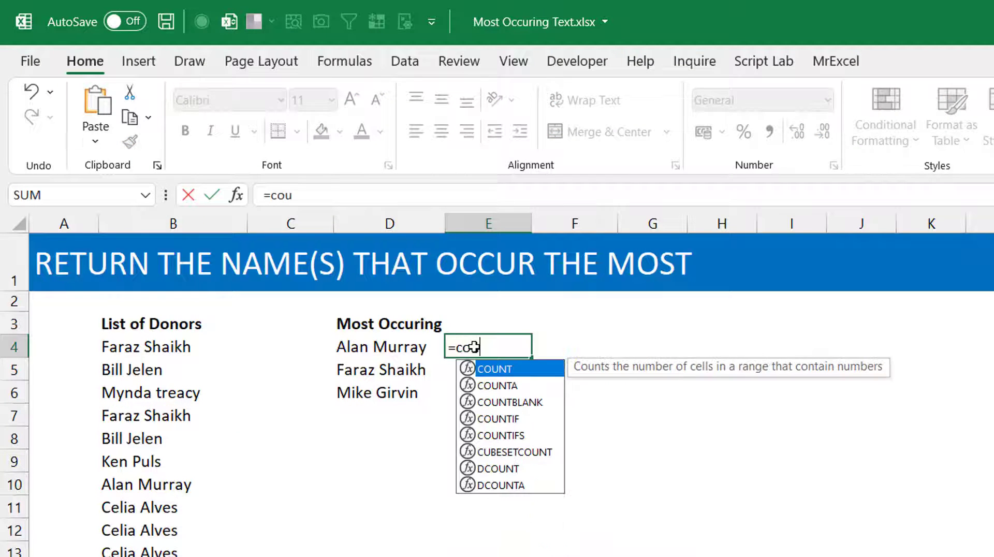
{"action": "type", "text": "nti"}
{"action": "key", "text": "Tab"}
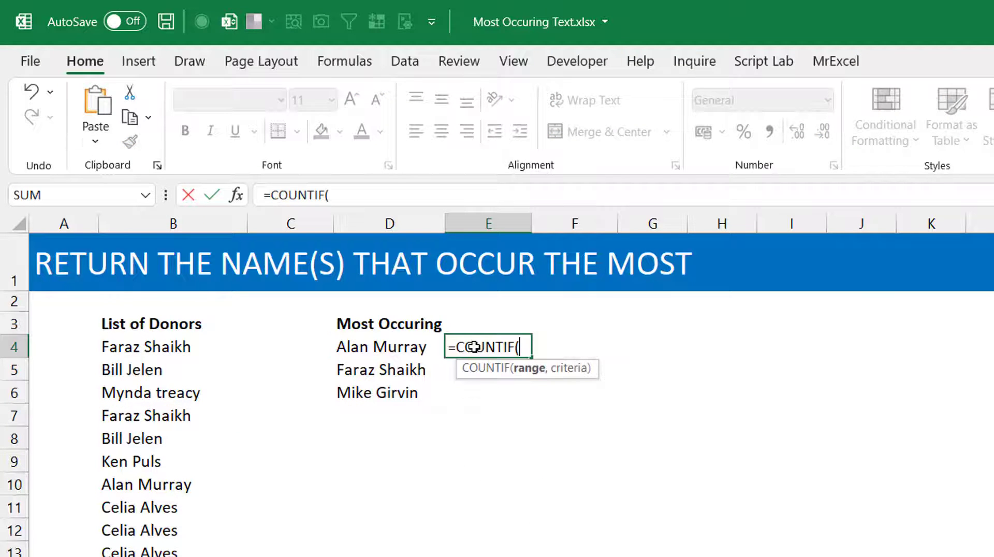
{"action": "key", "text": "Left"}
{"action": "key", "text": "Left"}
{"action": "key", "text": "Left"}
{"action": "key", "text": "ctrl+shift+Down"}
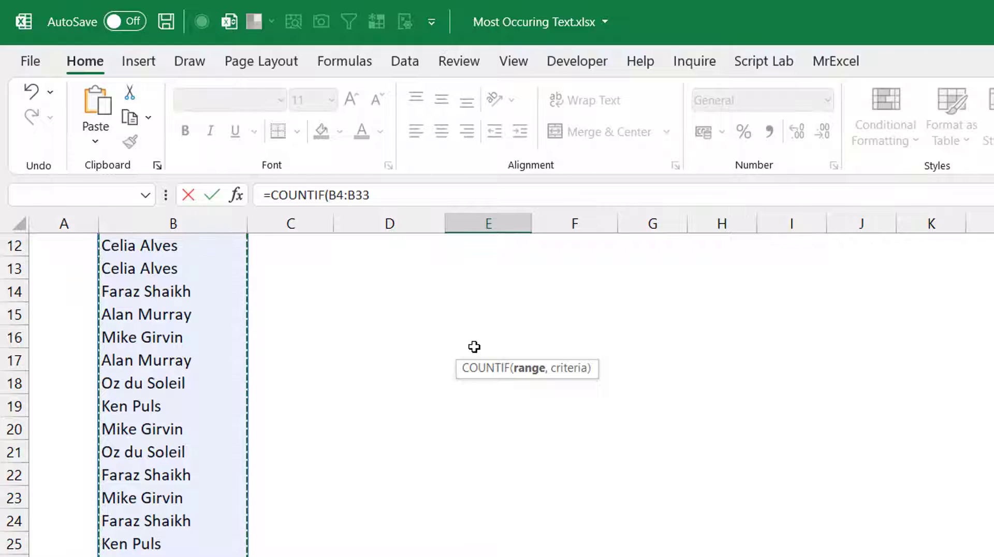
{"action": "key", "text": "F4"}
{"action": "type", "text": ","}
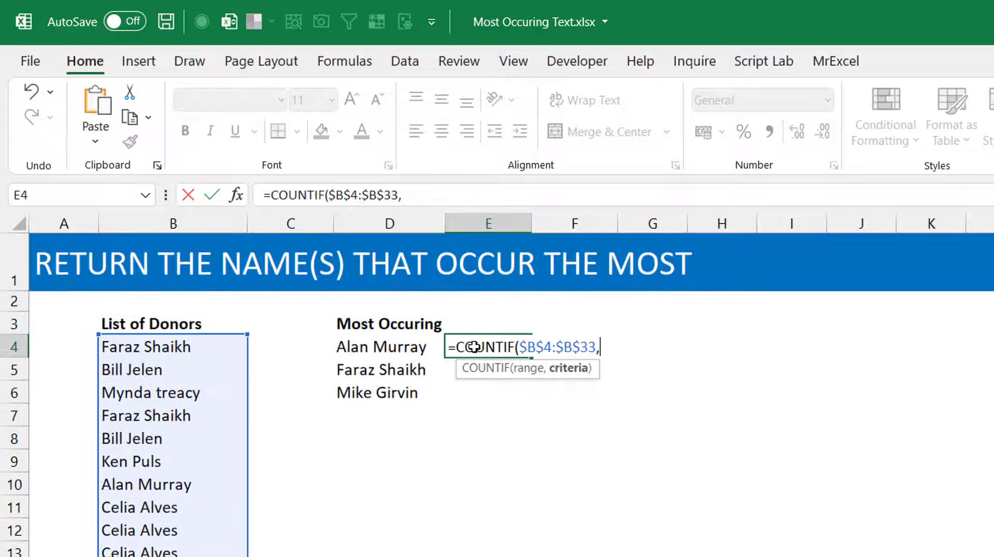
{"action": "key", "text": "Left"}
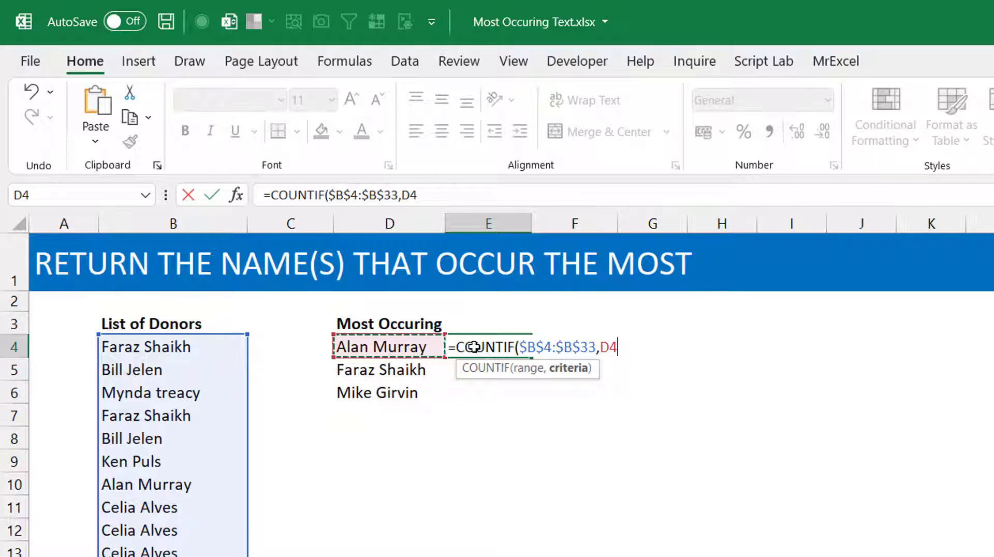
{"action": "type", "text": "#)"}
{"action": "key", "text": "ctrl+Return"}
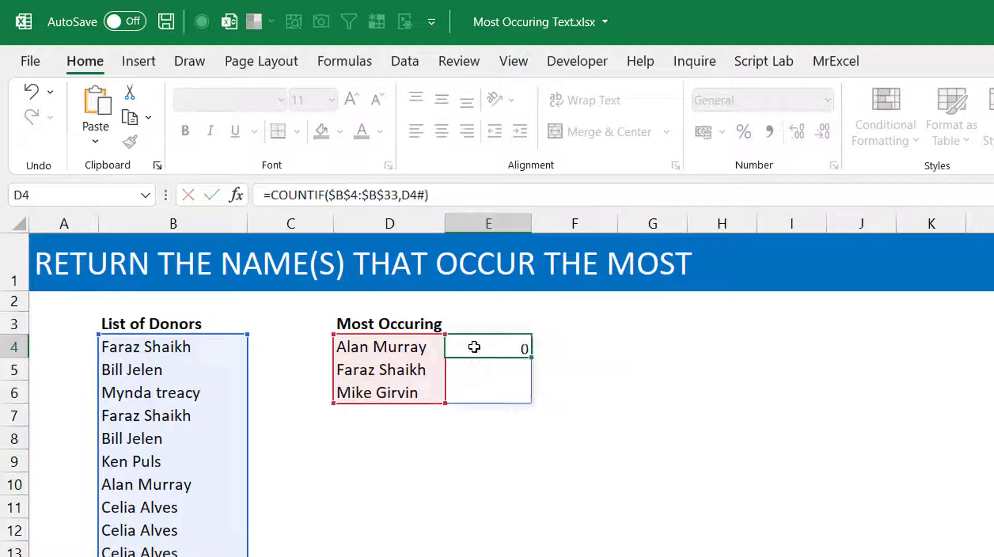
Begin a COUNTIF formula in G4 with the absolute donor range $B$4:$B$33 as its range argument.
{"action": "key", "text": "Left"}
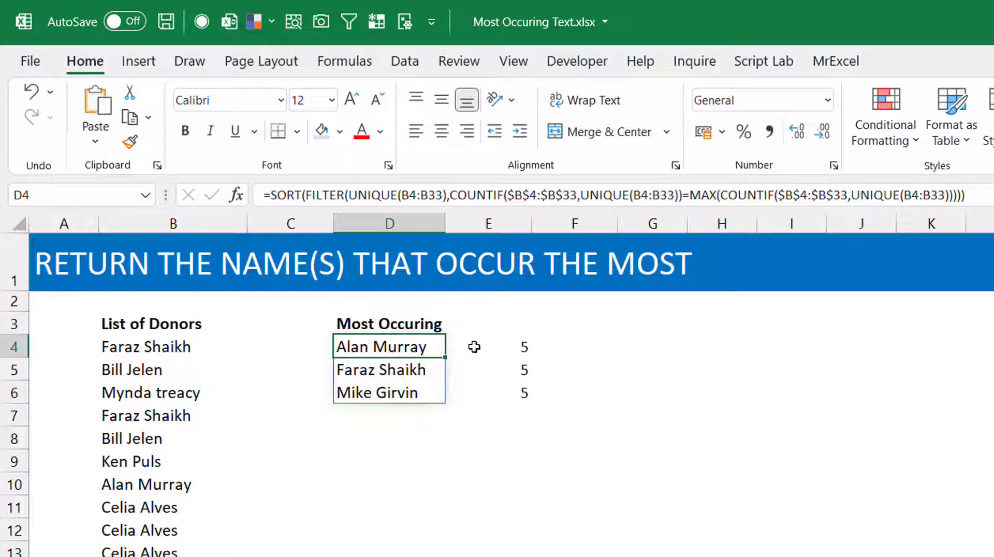
{"action": "key", "text": "Right"}
{"action": "key", "text": "Right"}
{"action": "key", "text": "Right"}
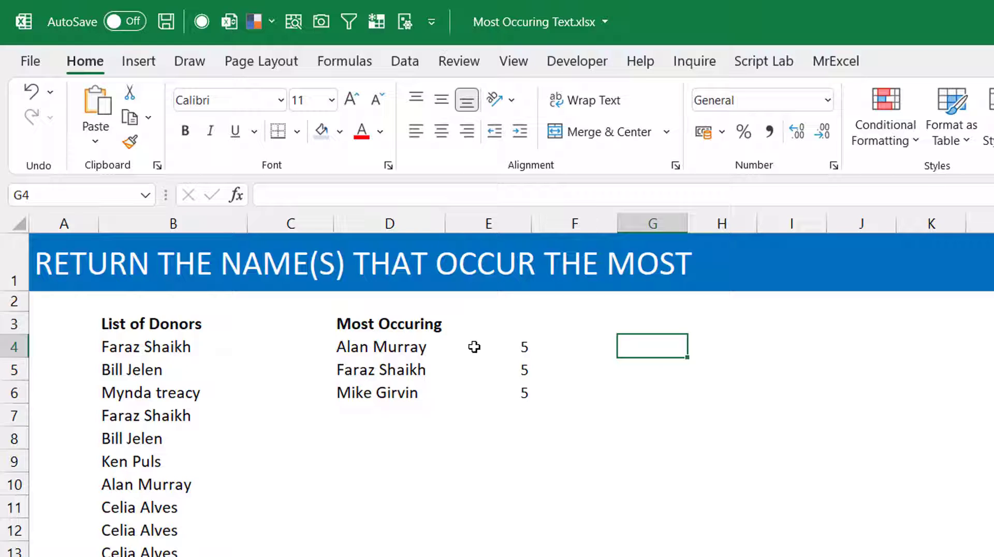
{"action": "type", "text": "=countif"}
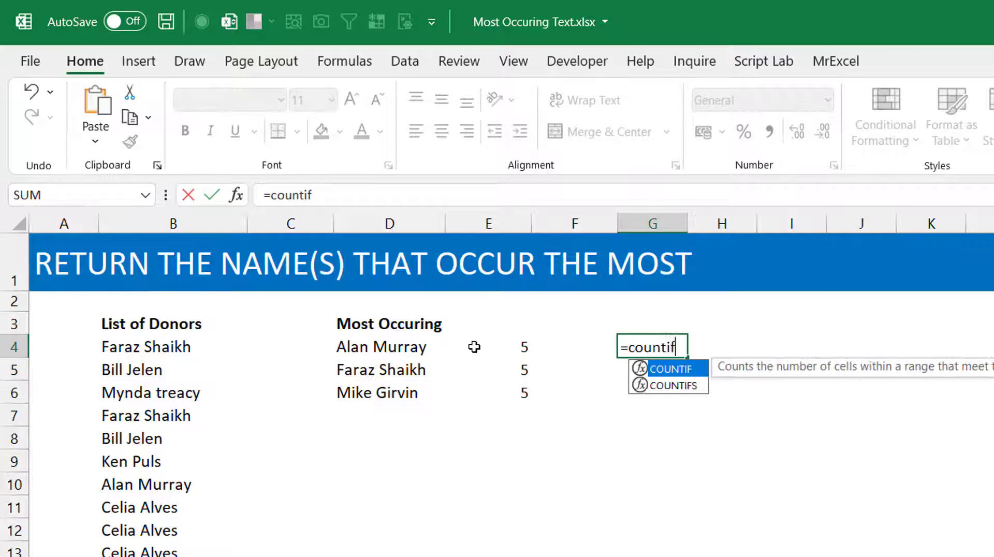
{"action": "key", "text": "Tab"}
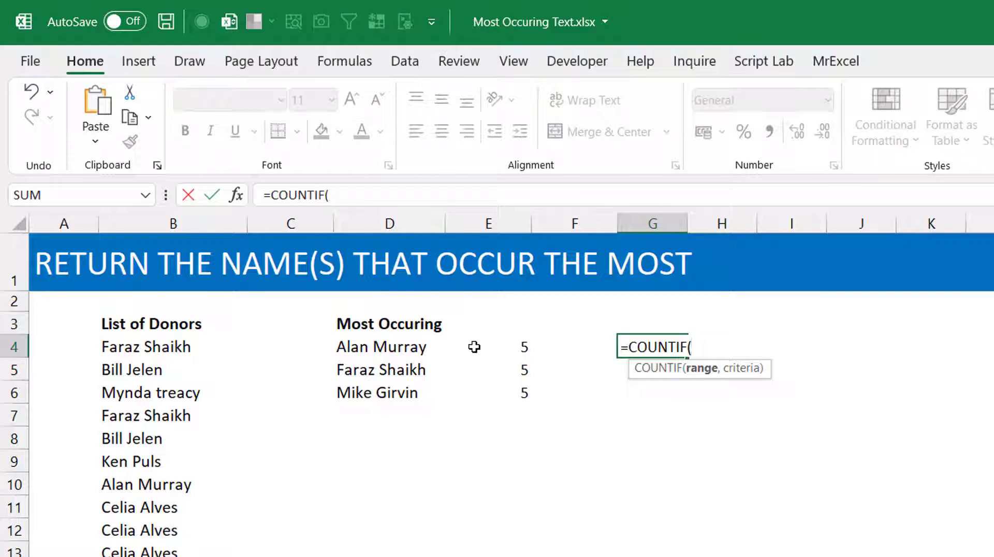
{"action": "key", "text": "Left"}
{"action": "key", "text": "Left"}
{"action": "key", "text": "Left"}
{"action": "key", "text": "Left"}
{"action": "key", "text": "Left"}
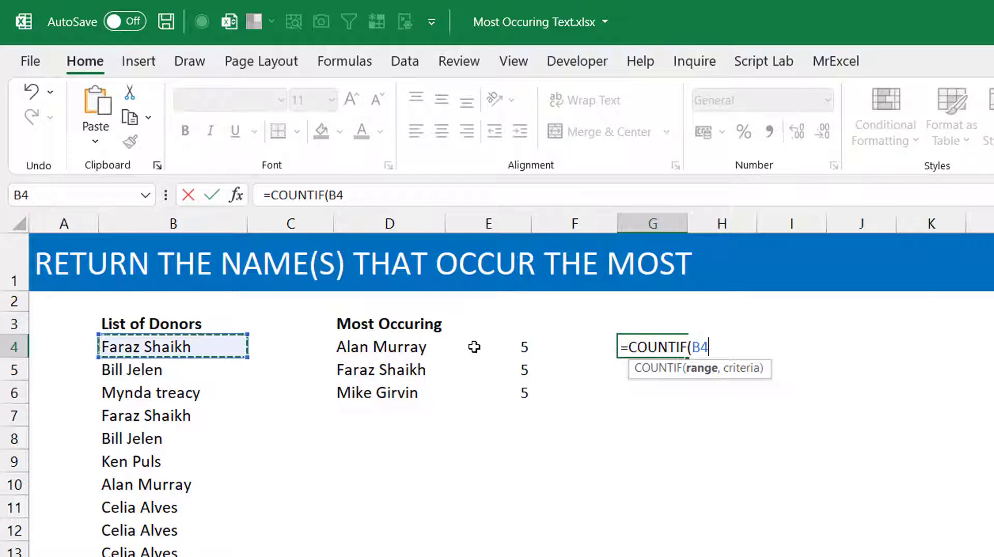
{"action": "key", "text": "ctrl+shift+Down"}
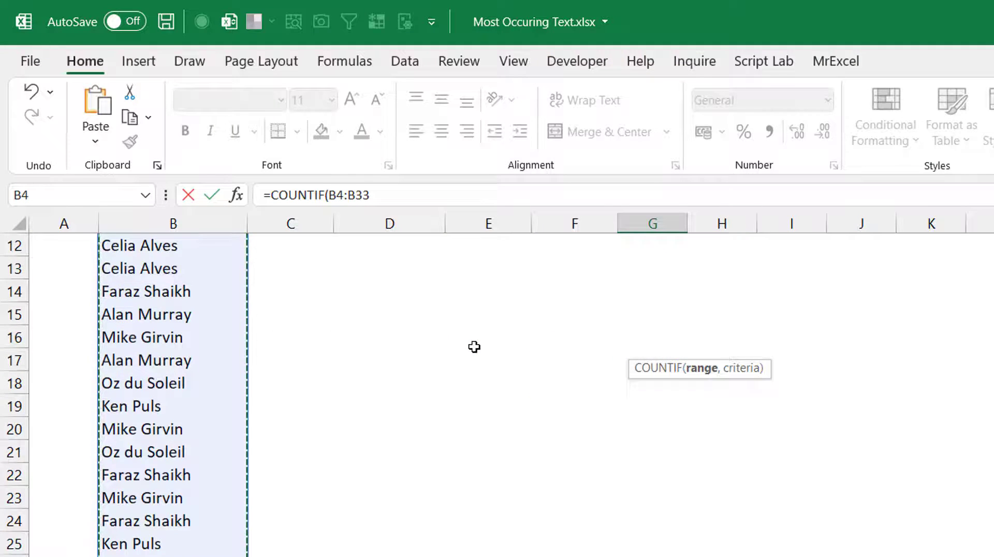
{"action": "key", "text": "F4"}
{"action": "type", "text": ","}
Complete the G4 COUNTIF with $B$4:$B$33 as the criteria and commit it, keeping G4 selected.
{"action": "key", "text": "Left"}
{"action": "key", "text": "Left"}
{"action": "key", "text": "Left"}
{"action": "key", "text": "Left"}
{"action": "key", "text": "Left"}
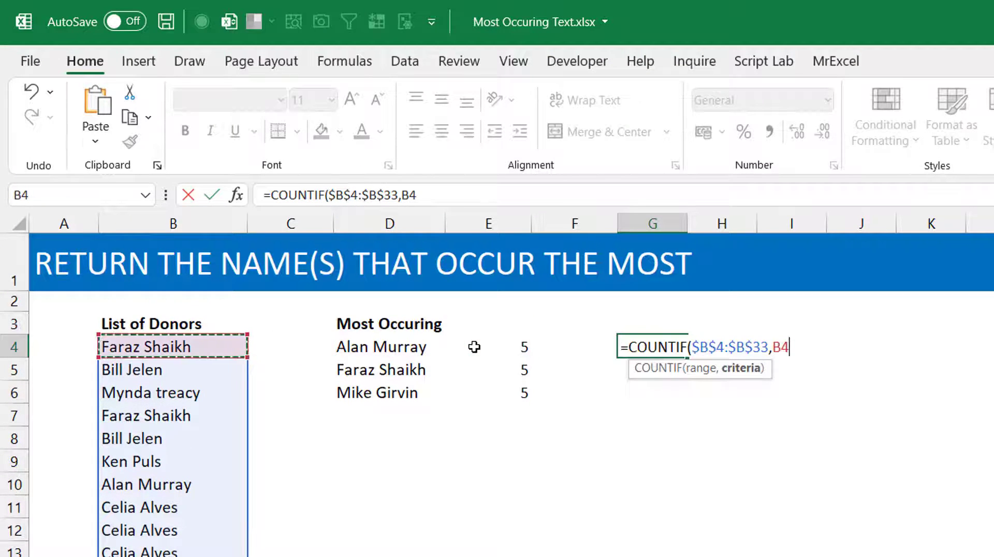
{"action": "key", "text": "ctrl+shift+Down"}
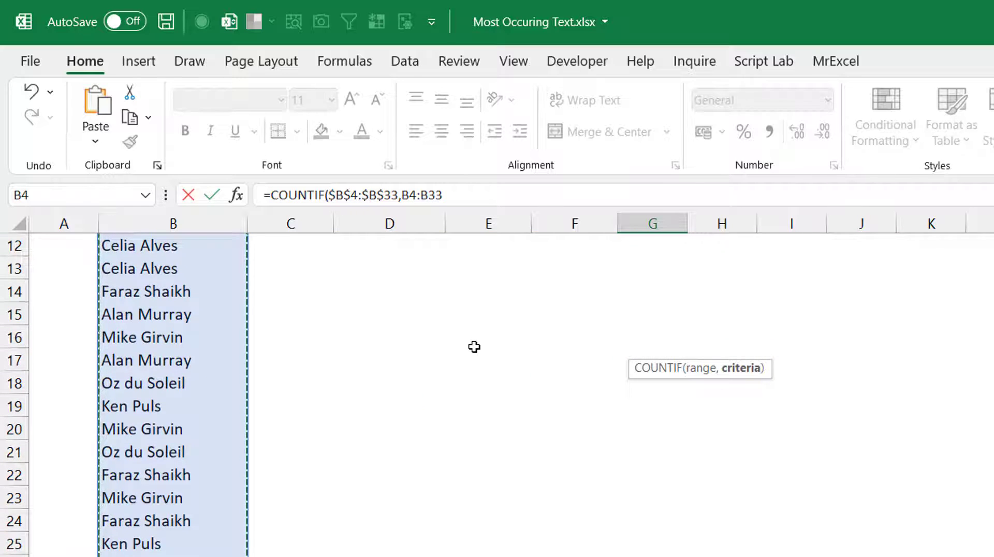
{"action": "key", "text": "F4"}
{"action": "type", "text": ")"}
{"action": "key", "text": "ctrl+Return"}
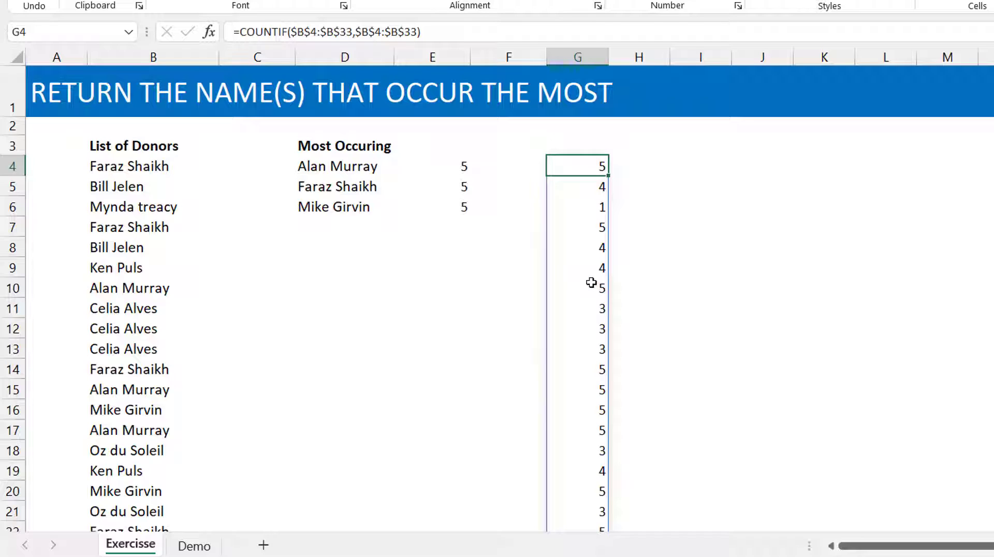
Append =MAX(COUNTIF($B$4:$B$33,$B$4:$B$33)) to the G4 formula, reusing a copy of its COUNTIF expression, and commit it.
{"action": "left_click", "coordinate": [448, 32]}
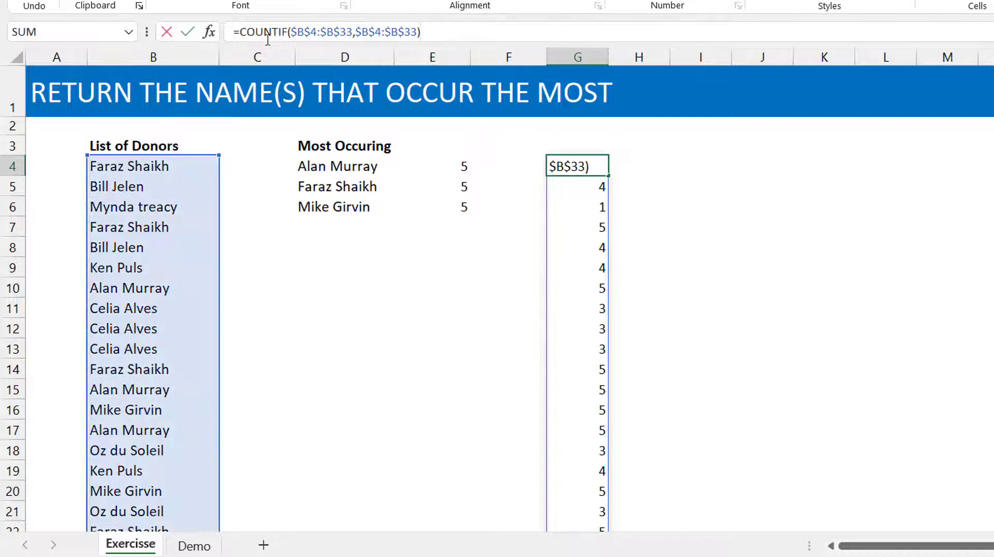
{"action": "left_click_drag", "start_coordinate": [280, 36], "coordinate": [524, 46]}
{"action": "key", "text": "ctrl+c"}
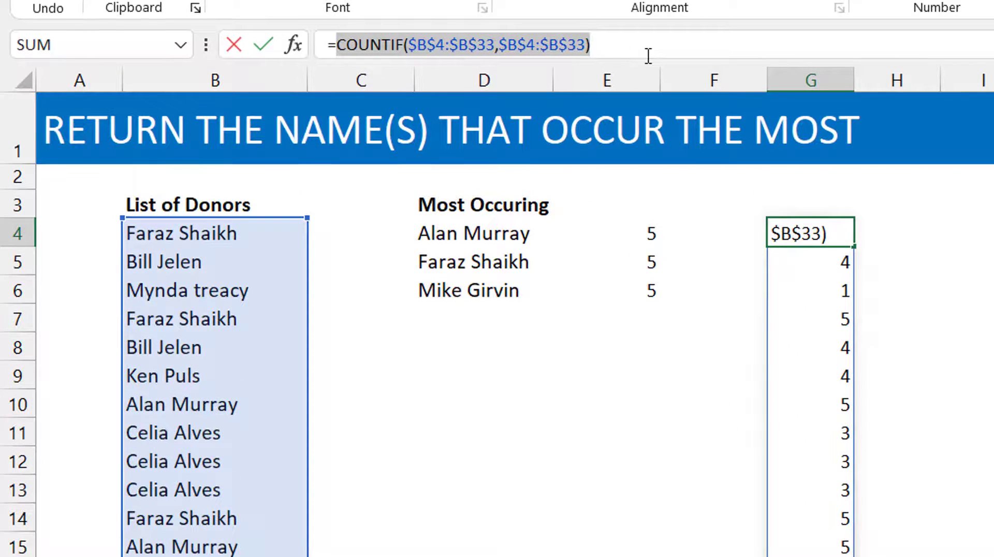
{"action": "left_click", "coordinate": [644, 51]}
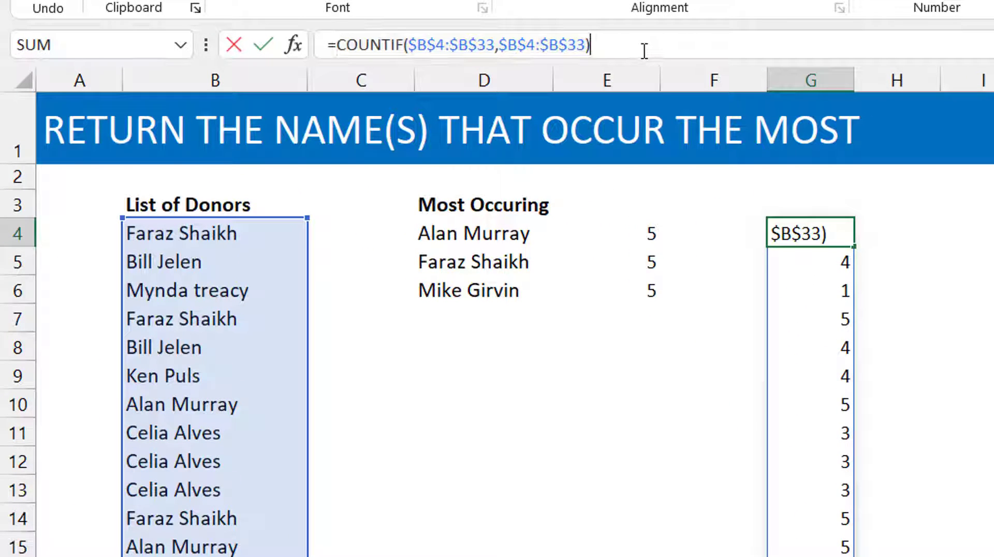
{"action": "type", "text": "=max"}
{"action": "key", "text": "Tab"}
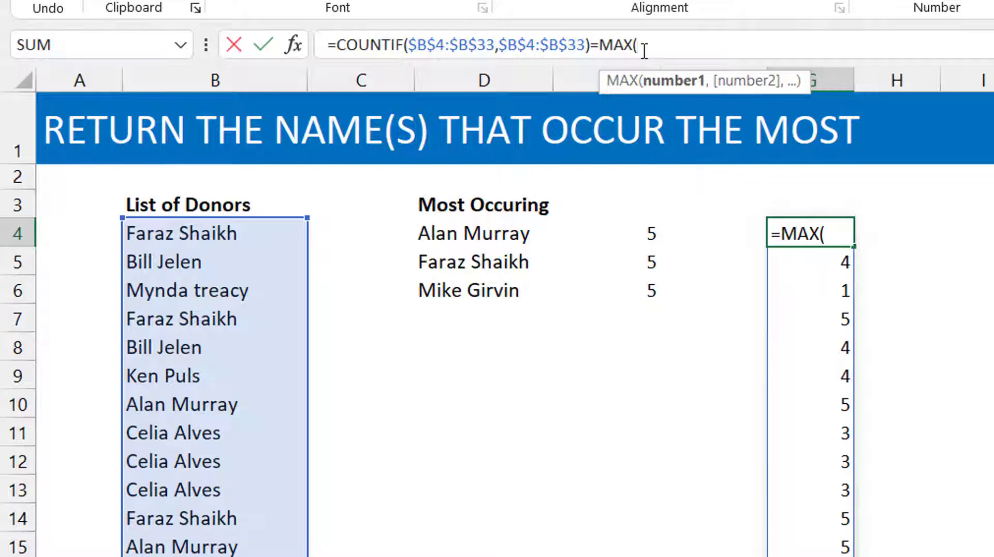
{"action": "key", "text": "ctrl+v"}
{"action": "type", "text": ")"}
{"action": "key", "text": "Return"}
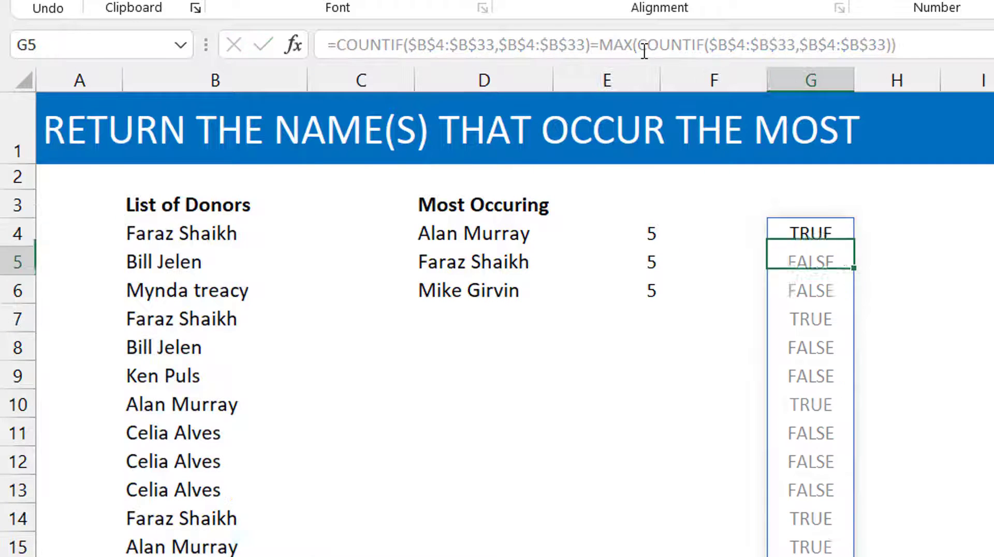
Wrap the G4 formula in FILTER with B4:B33 as the array and the COUNTIF comparison as the include argument, and reselect G4.
{"action": "key", "text": "Up"}
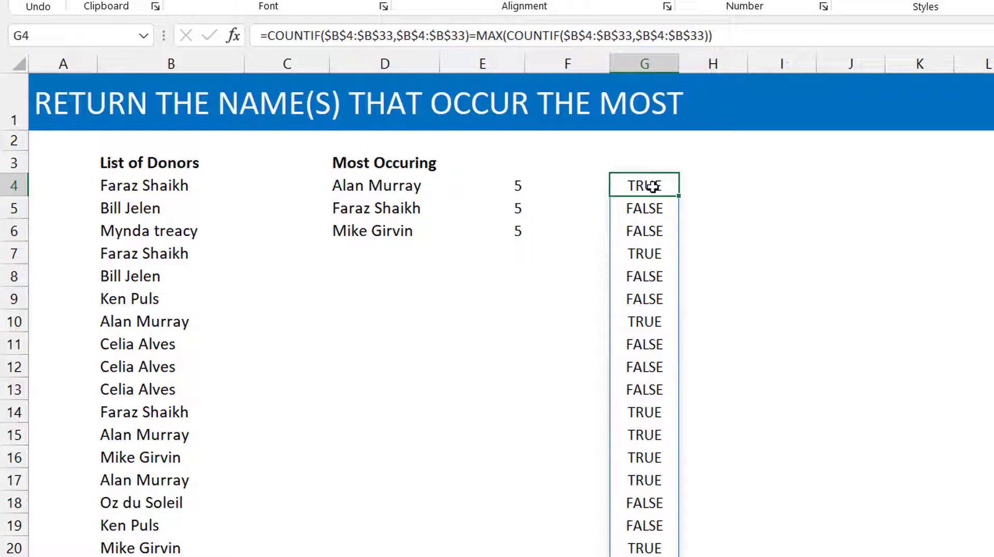
{"action": "left_click", "coordinate": [266, 39]}
{"action": "type", "text": "Filter"}
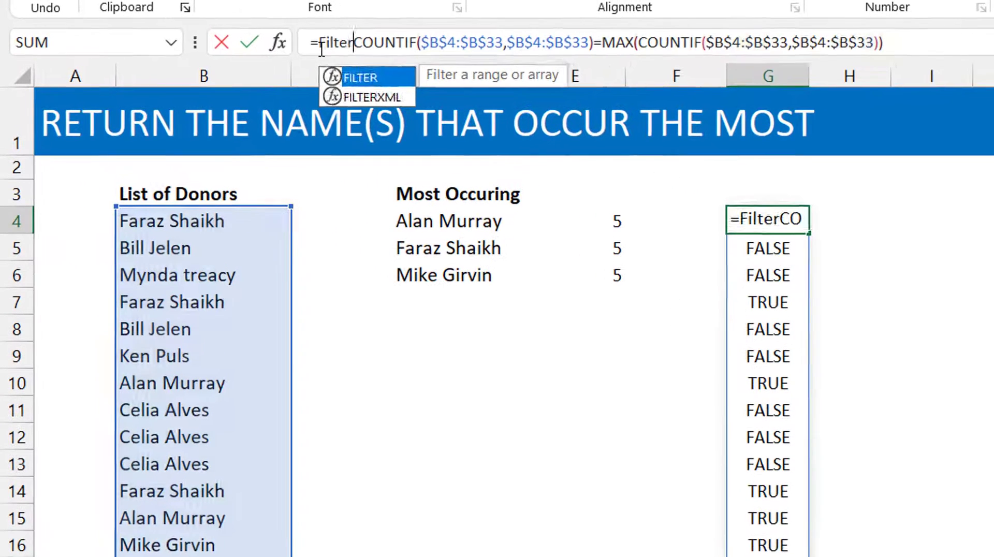
{"action": "key", "text": "Tab"}
{"action": "left_click", "coordinate": [216, 217]}
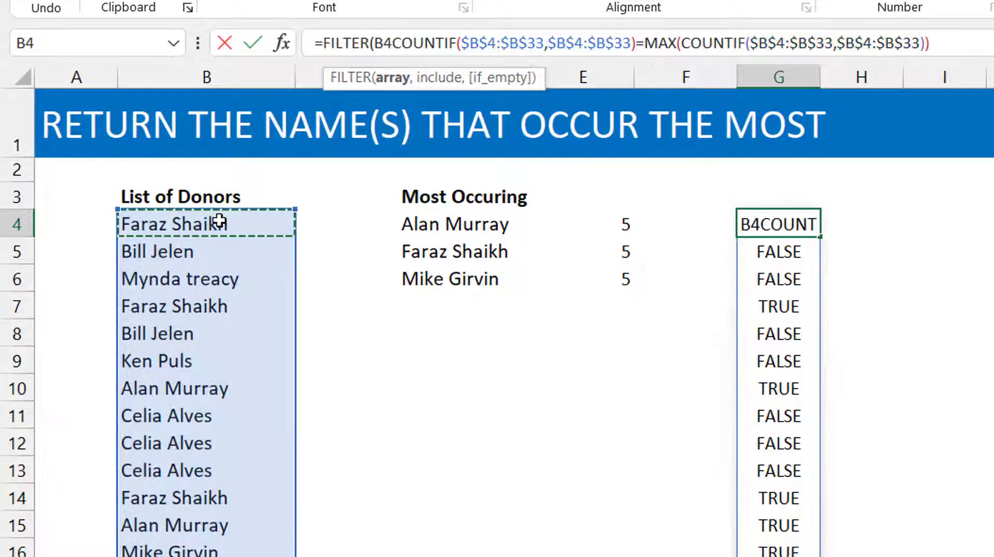
{"action": "key", "text": "ctrl+shift+Down"}
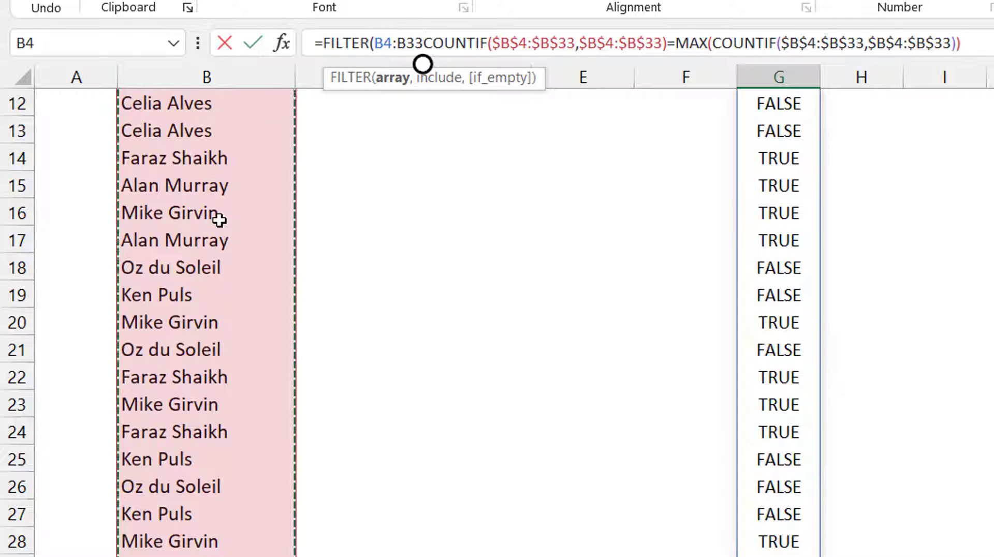
{"action": "type", "text": ","}
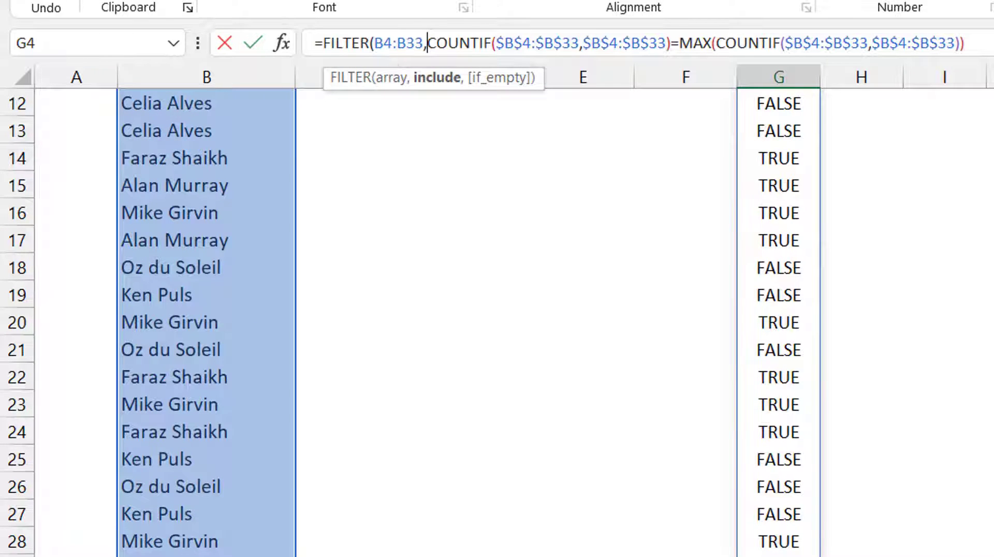
{"action": "key", "text": "Return"}
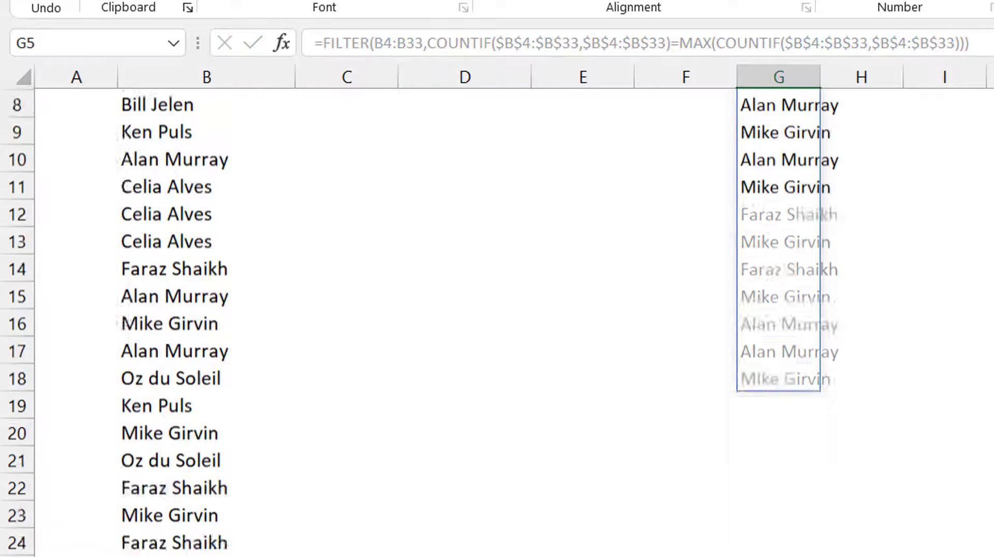
{"action": "key", "text": "Up"}
{"action": "key", "text": "Up"}
{"action": "key", "text": "Down"}
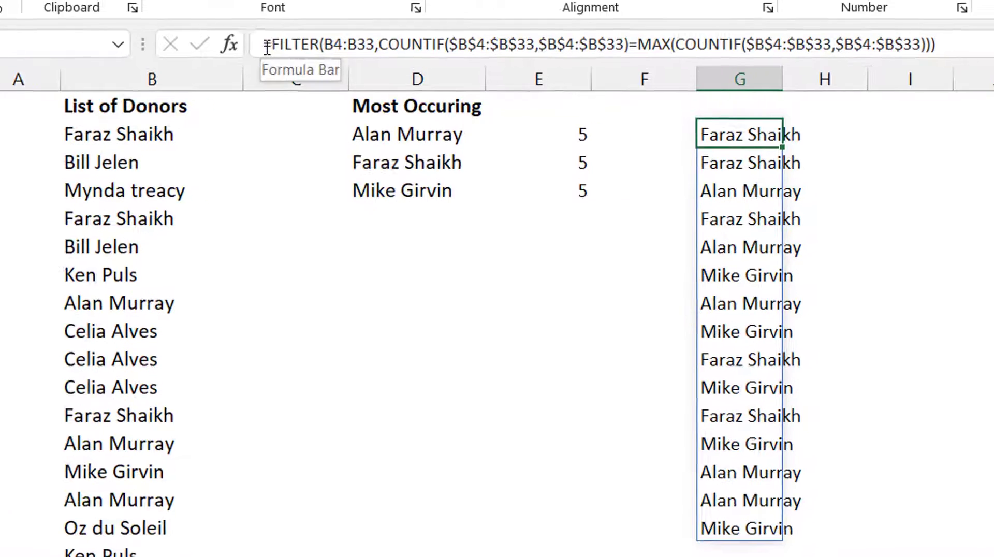
Wrap the G4 FILTER formula in UNIQUE, commit it and reselect G4.
{"action": "left_click", "coordinate": [266, 47]}
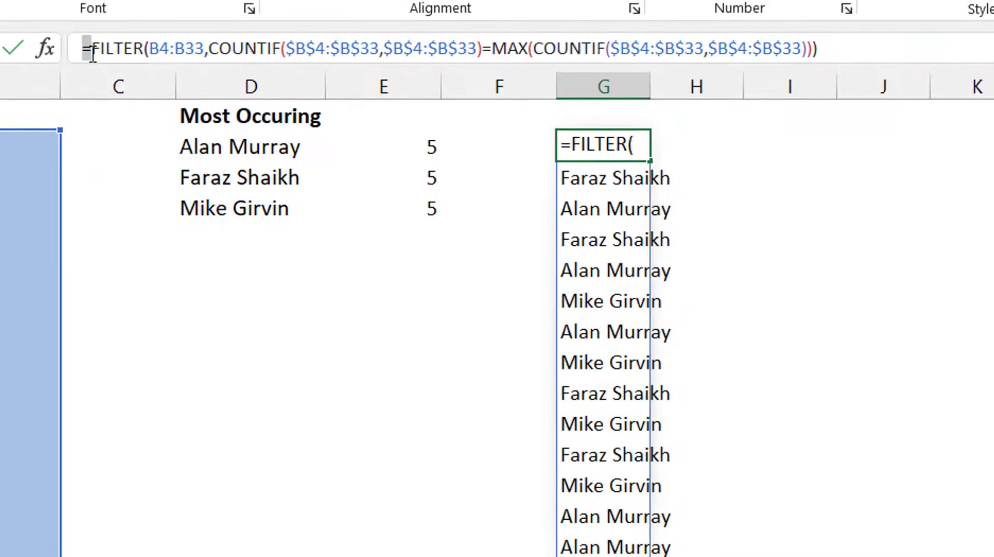
{"action": "type", "text": "Uni"}
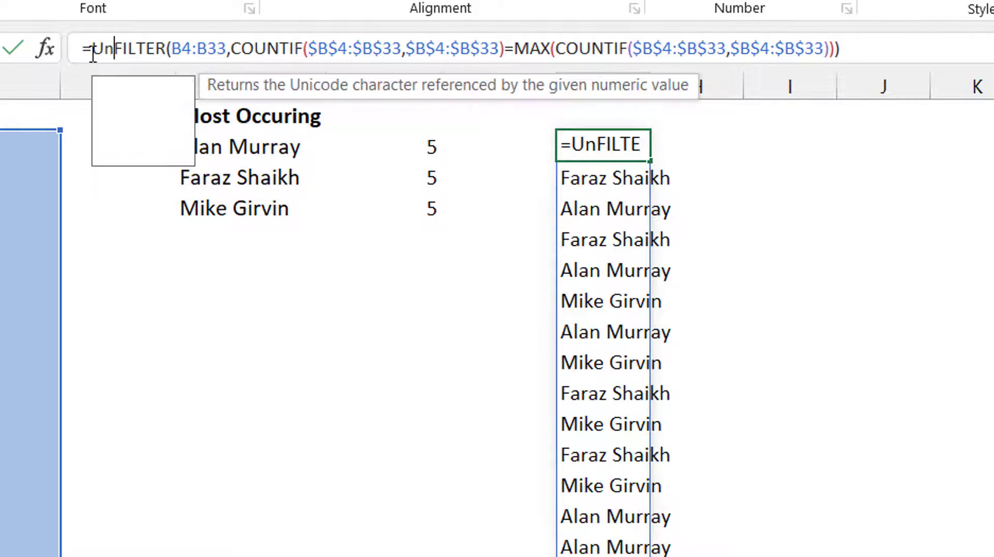
{"action": "key", "text": "Down"}
{"action": "key", "text": "Down"}
{"action": "key", "text": "Tab"}
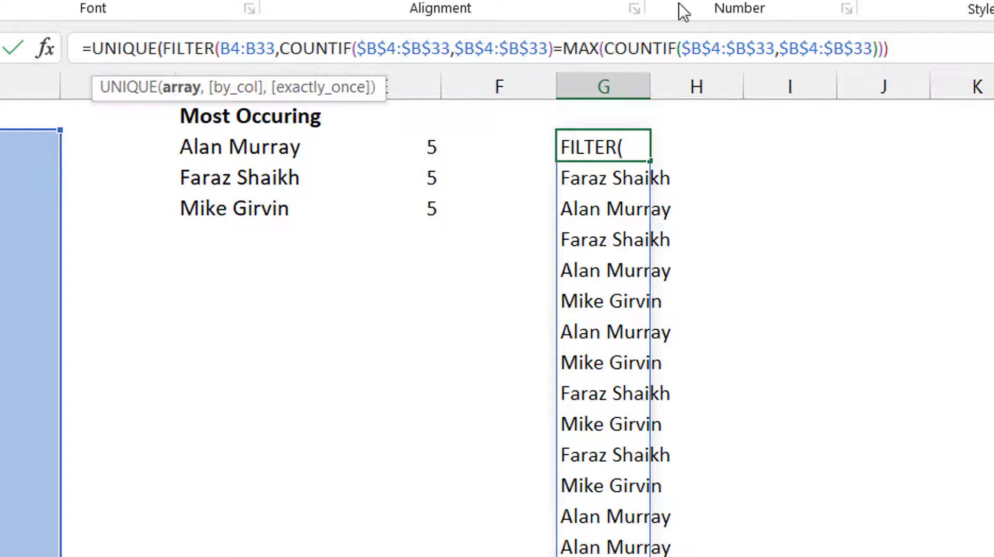
{"action": "left_click", "coordinate": [889, 48]}
{"action": "type", "text": ")"}
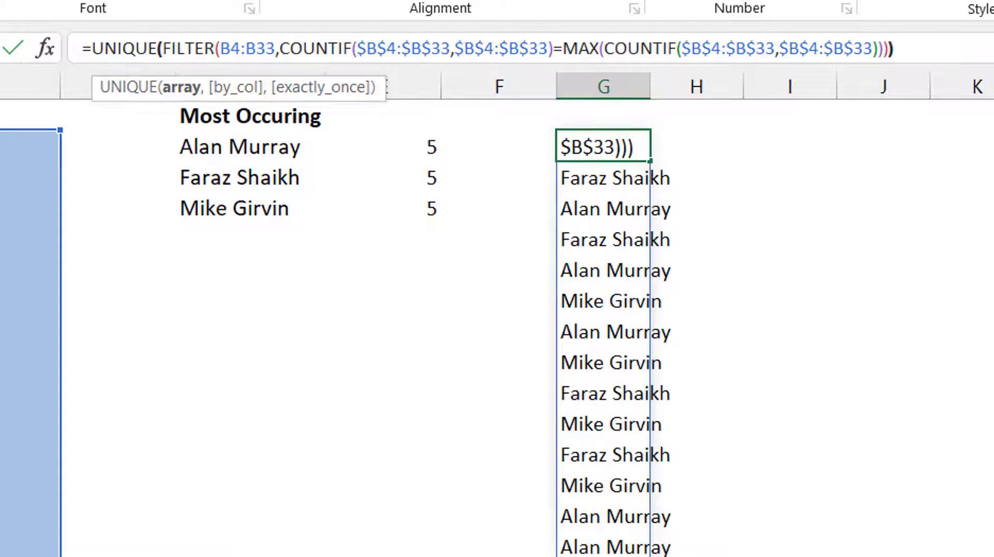
{"action": "key", "text": "Return"}
{"action": "key", "text": "Up"}
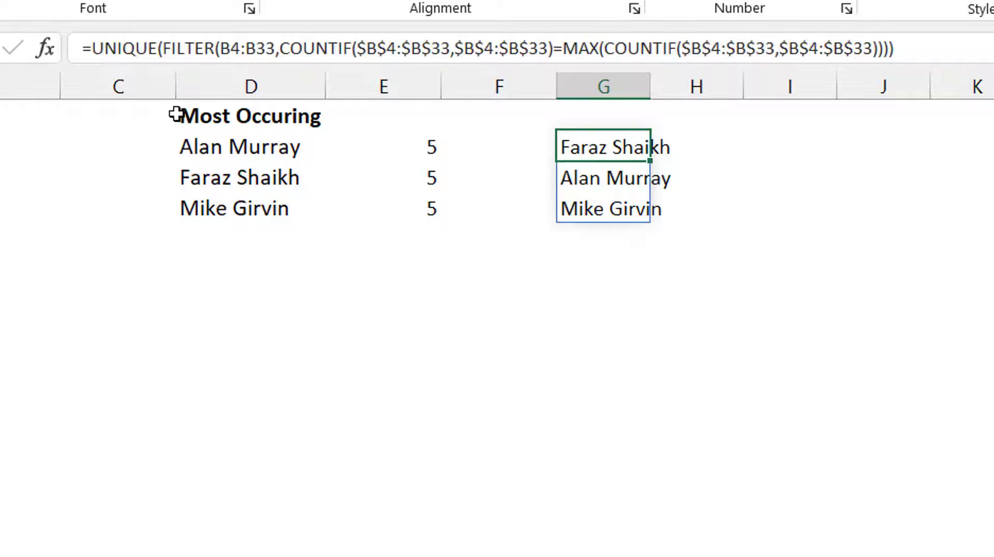
Wrap the G4 UNIQUE formula in SORT, commit it and keep G4 selected.
{"action": "left_click", "coordinate": [95, 51]}
{"action": "type", "text": "sort"}
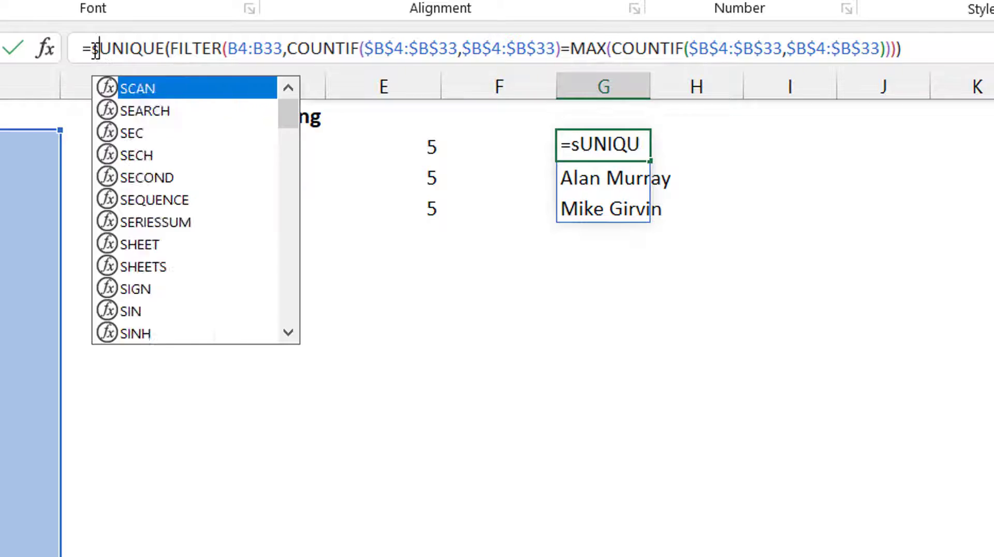
{"action": "key", "text": "Tab"}
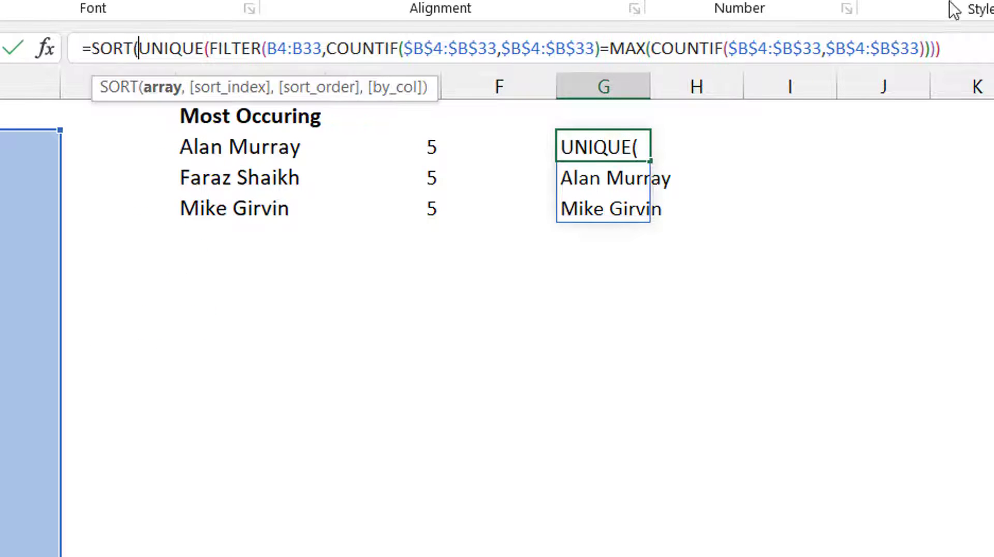
{"action": "left_click", "coordinate": [977, 41]}
{"action": "type", "text": "))"}
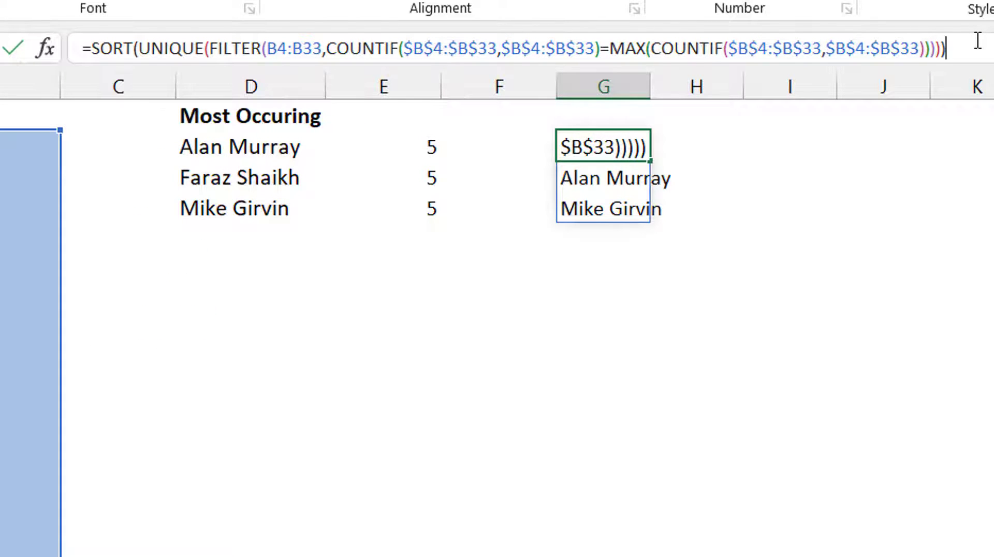
{"action": "key", "text": "Return"}
{"action": "key", "text": "Up"}
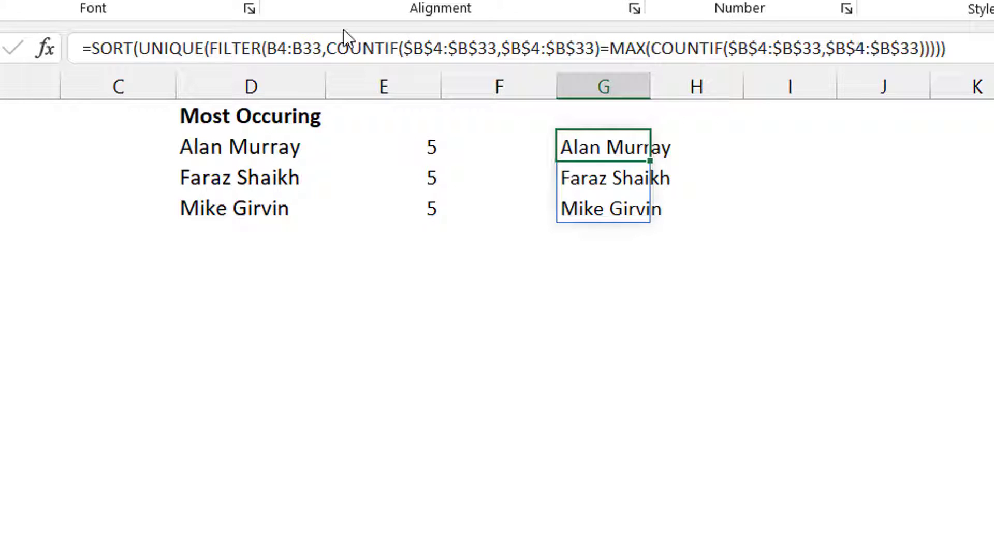
Insert LET at the start of the G4 formula, defining x as a copy of COUNTIF($B$4:$B$33,$B$4:$B$33) ahead of the SORT expression.
{"action": "left_click_drag", "start_coordinate": [326, 56], "coordinate": [601, 63]}
{"action": "key", "text": "ctrl+c"}
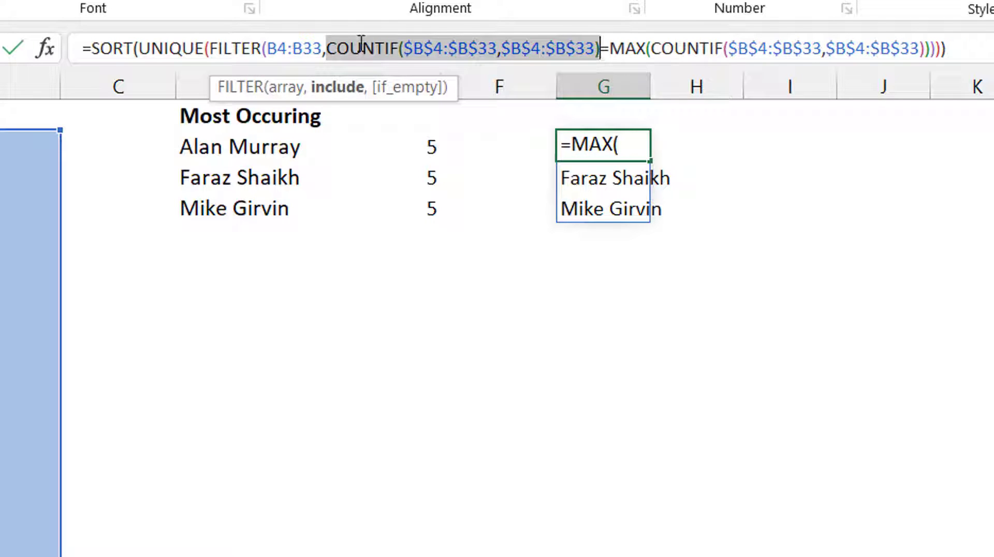
{"action": "left_click", "coordinate": [100, 60]}
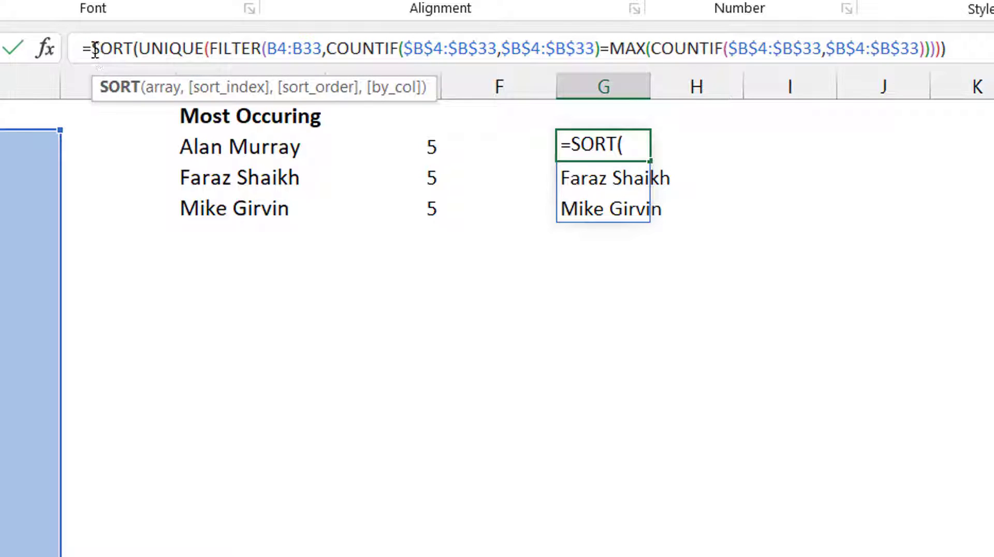
{"action": "left_click", "coordinate": [92, 49]}
{"action": "type", "text": "Let"}
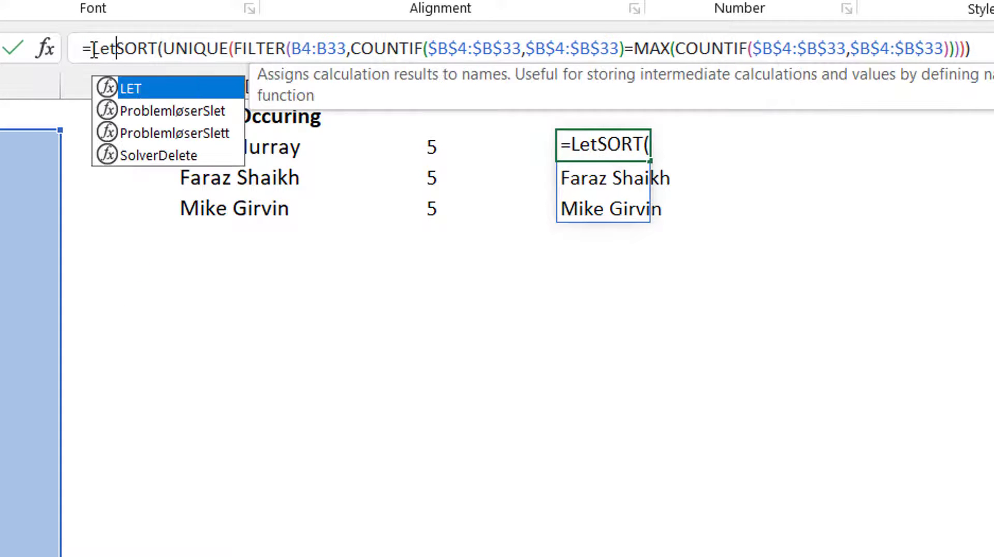
{"action": "type", "text": "(x,"}
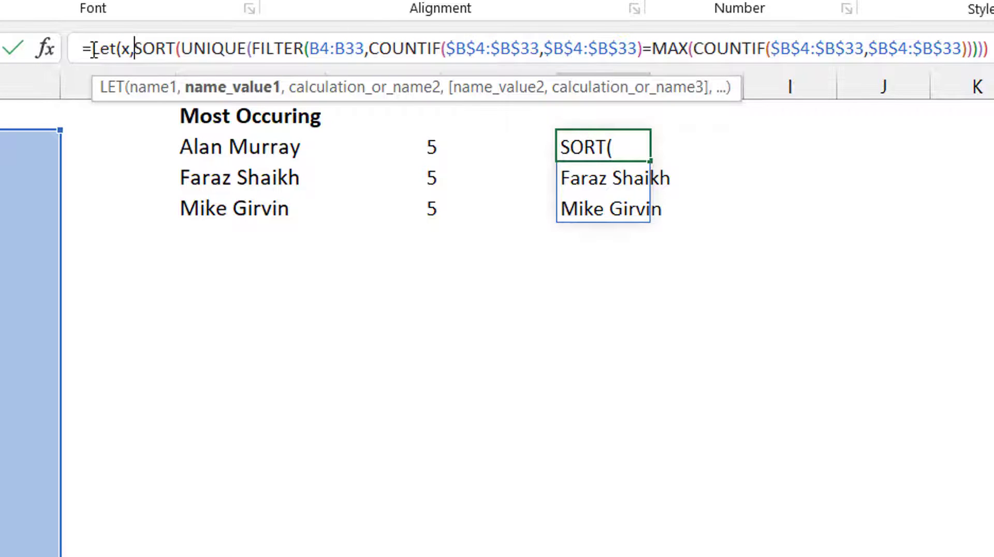
{"action": "key", "text": "ctrl+v"}
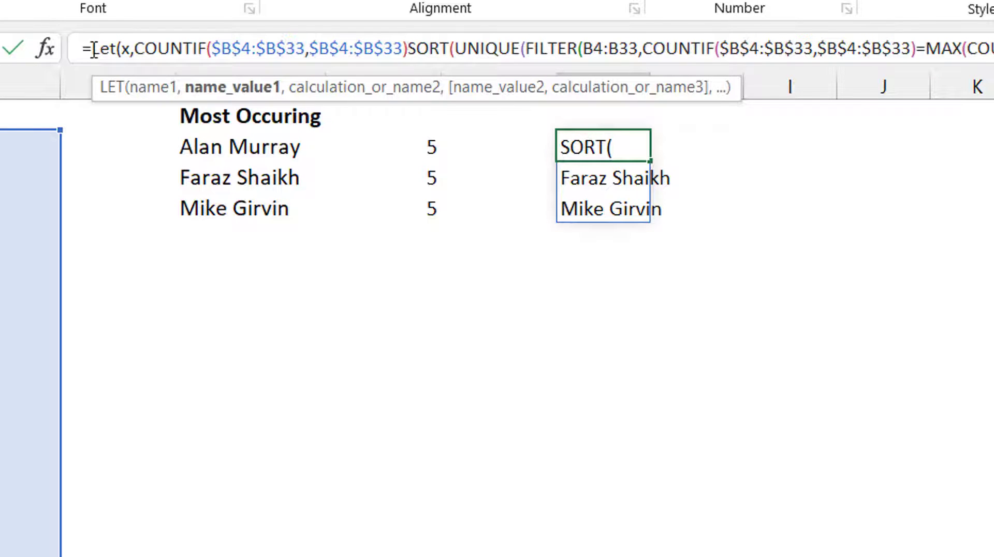
{"action": "type", "text": ","}
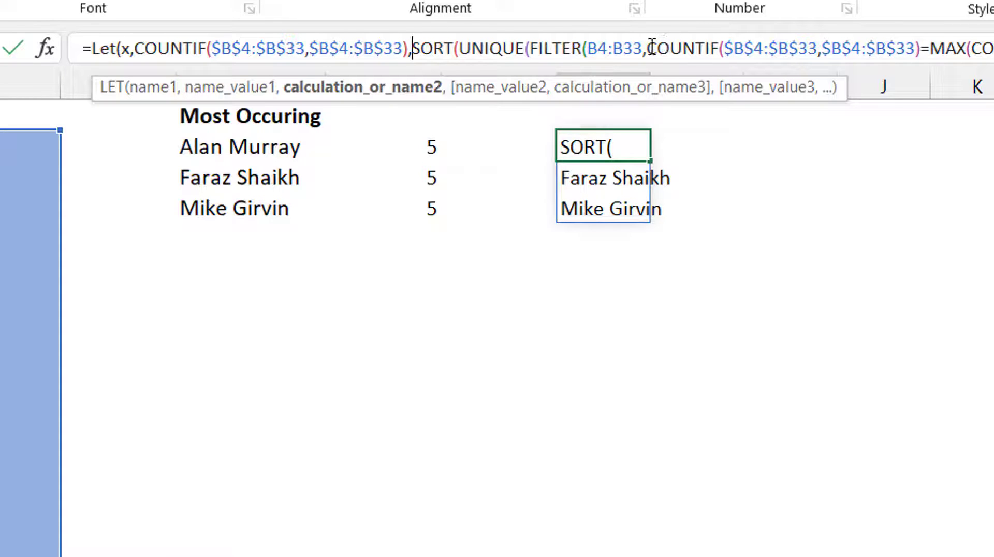
Replace both COUNTIF expressions inside FILTER with x so the condition reads x=MAX(x), close the LET and commit it.
{"action": "left_click_drag", "start_coordinate": [649, 50], "coordinate": [922, 63]}
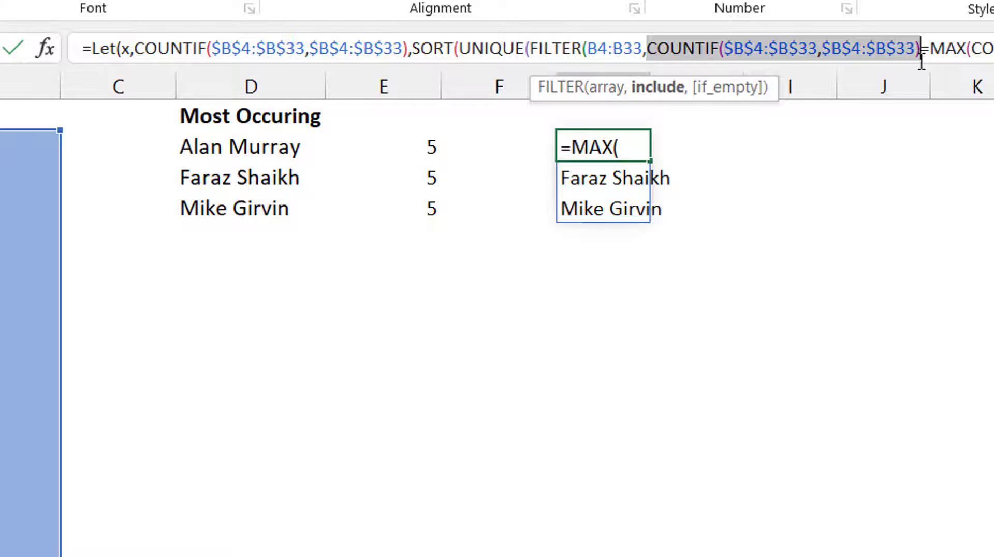
{"action": "type", "text": "X=MAX("}
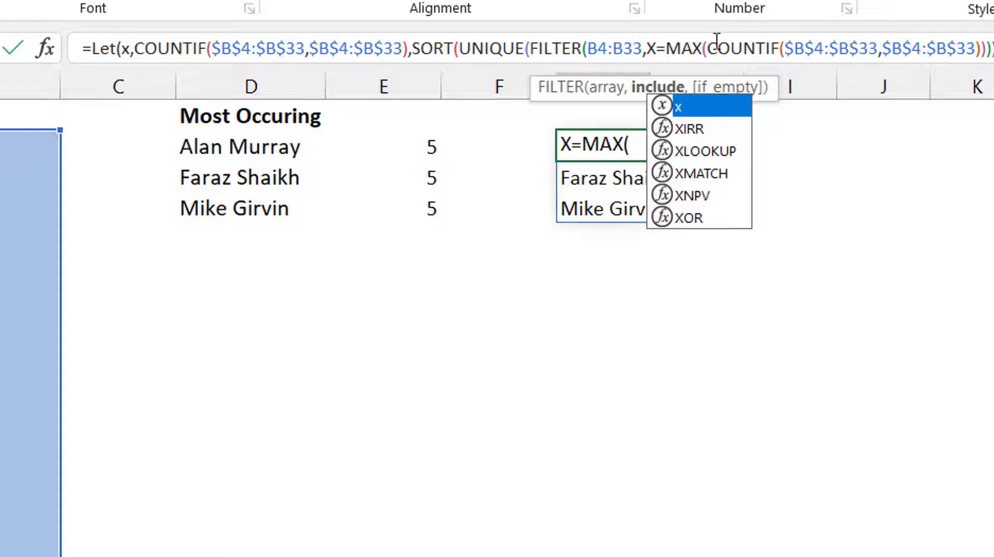
{"action": "left_click_drag", "start_coordinate": [707, 49], "coordinate": [981, 61]}
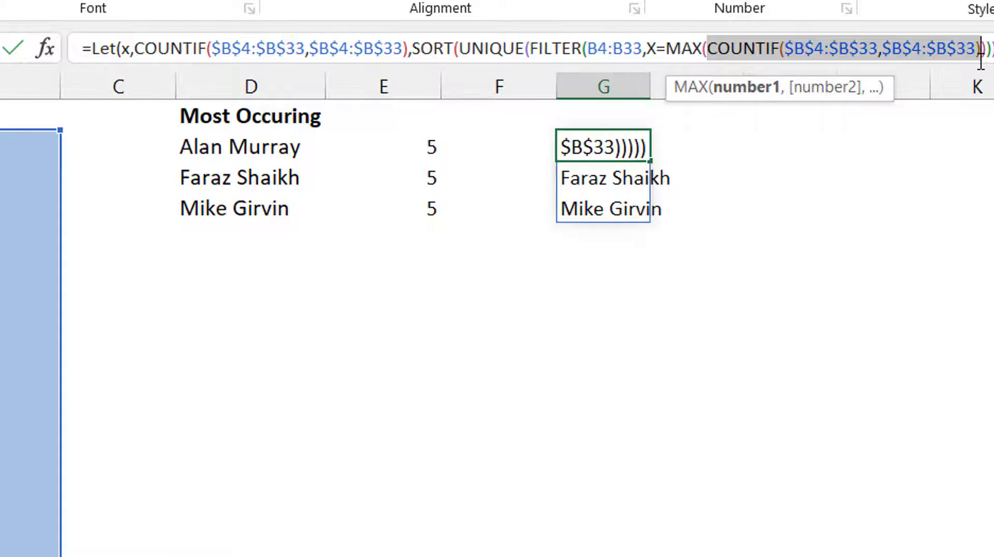
{"action": "type", "text": "X"}
{"action": "left_click", "coordinate": [778, 50]}
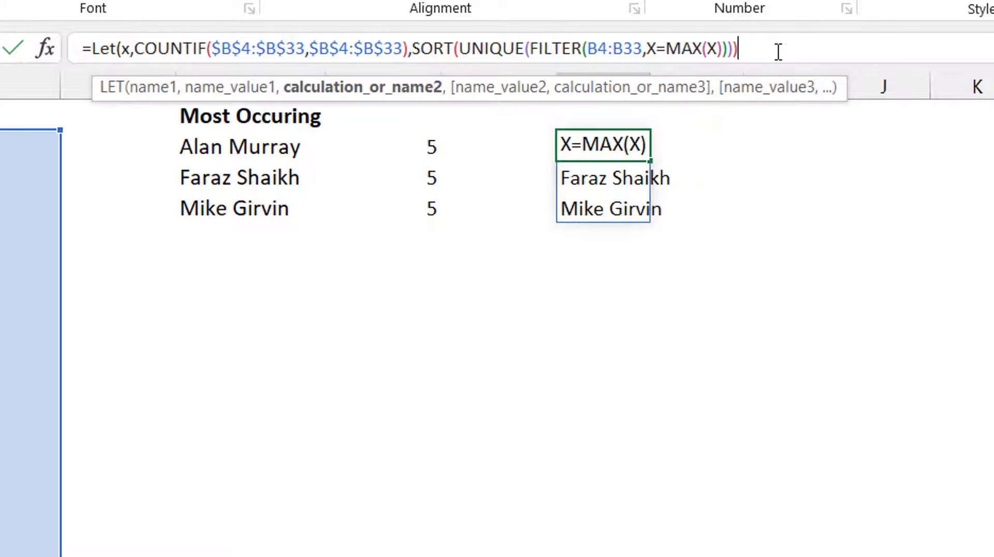
{"action": "type", "text": "))"}
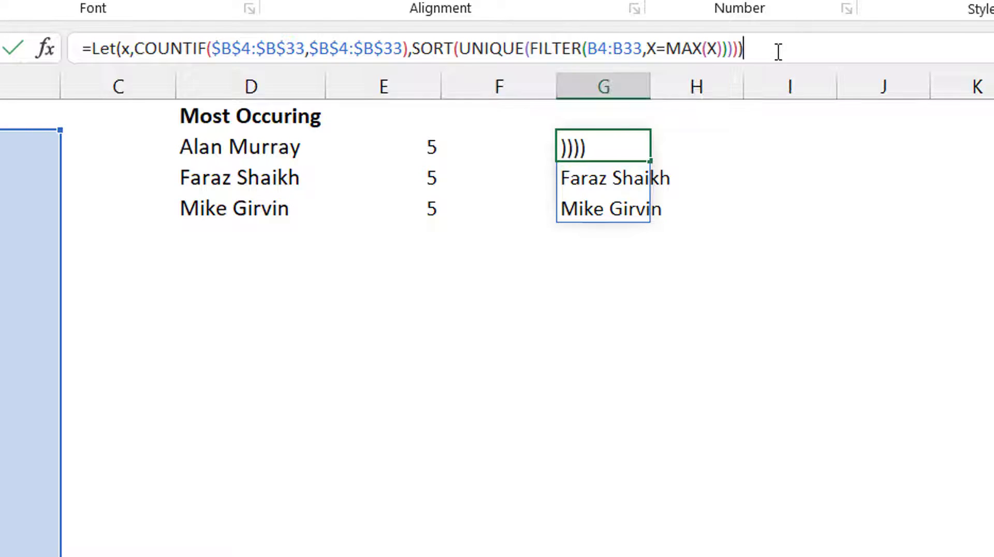
{"action": "key", "text": "Return"}
{"action": "key", "text": "Up"}
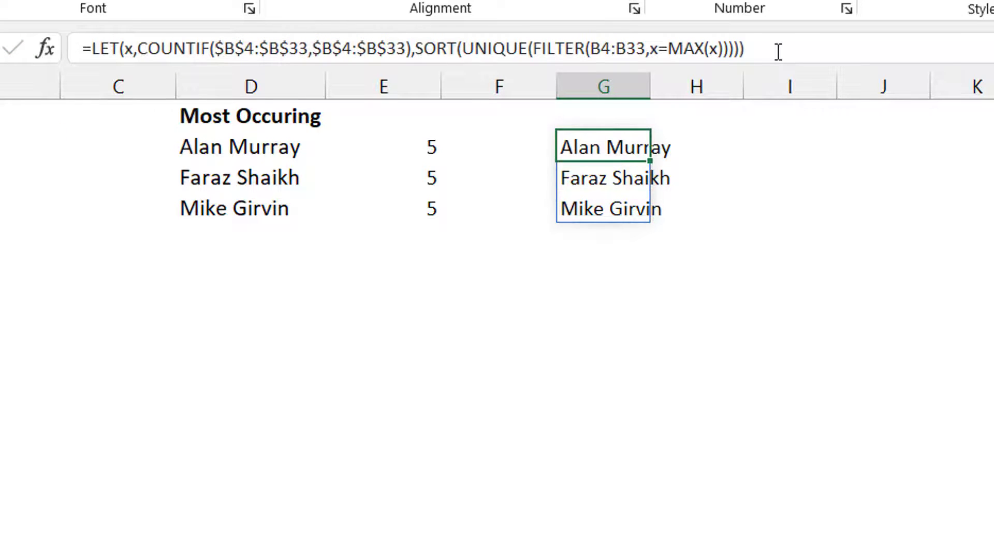
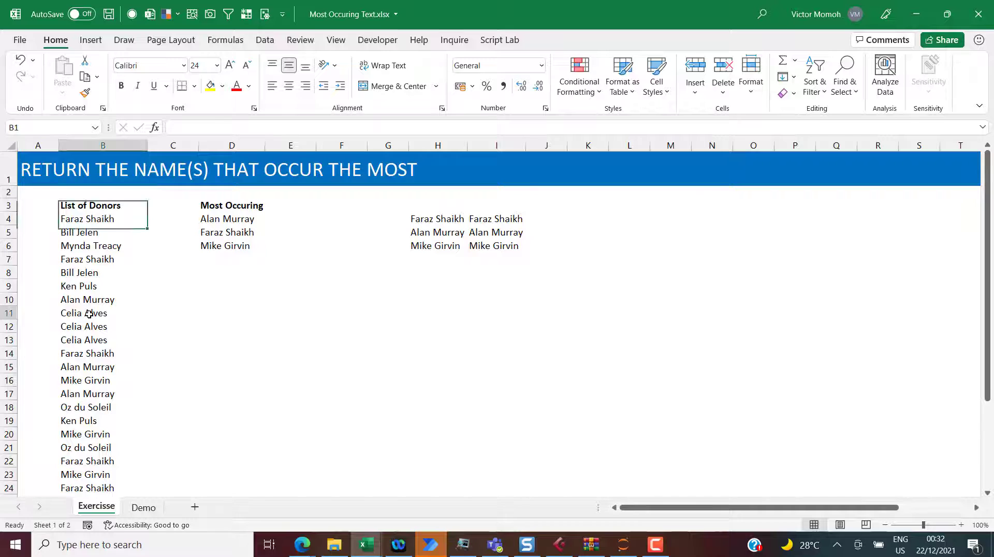
Convert the donor list $B$3:$B$33 on the Exercisse sheet into a table with headers and load it into Power Query Editor.
{"action": "left_click", "coordinate": [90, 314]}
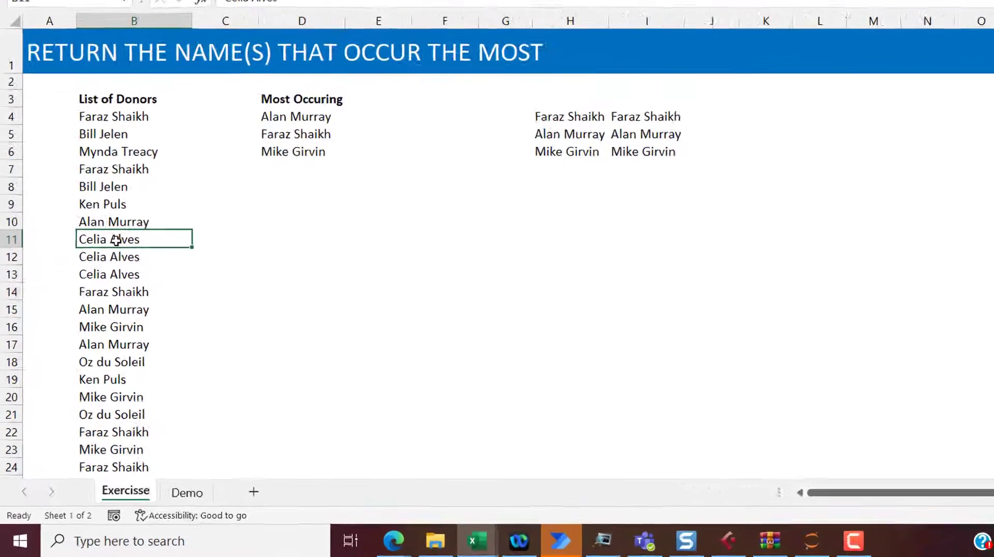
{"action": "key", "text": "alt+a"}
{"action": "key", "text": "p"}
{"action": "key", "text": "t"}
{"action": "scroll", "coordinate": [137, 183], "scroll_direction": "down", "scroll_amount": 1}
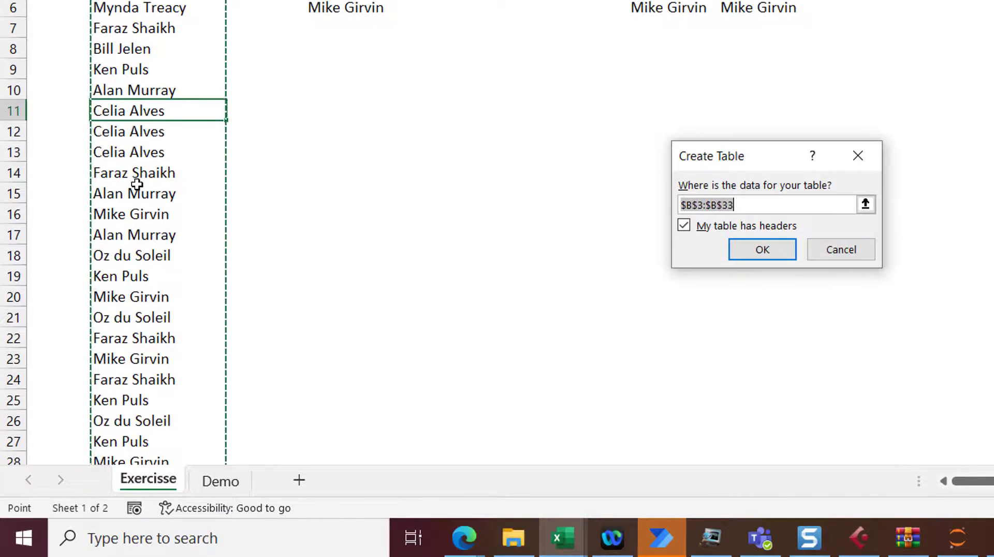
{"action": "key", "text": "Return"}
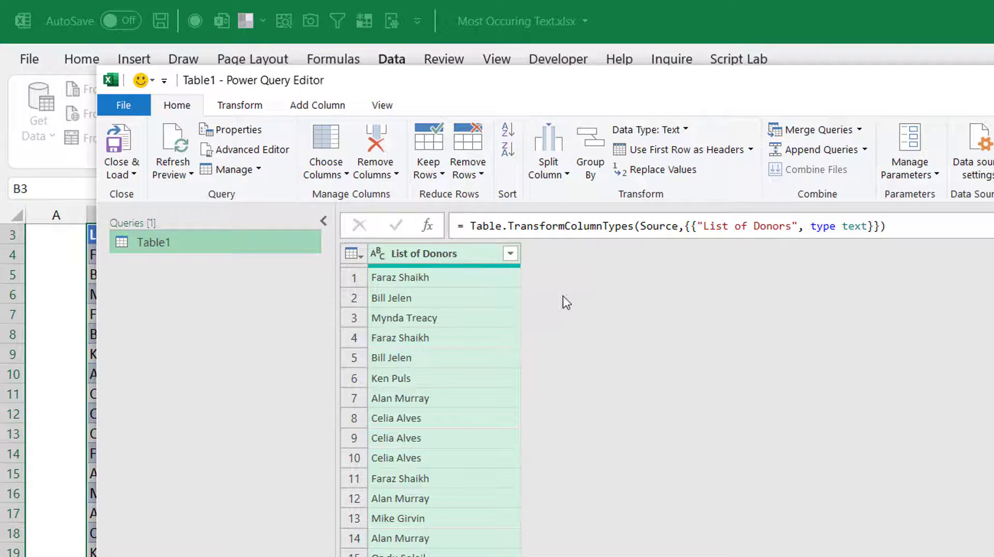
Group the query by List of Donors with a Count Rows column named freq.
{"action": "left_click", "coordinate": [590, 166]}
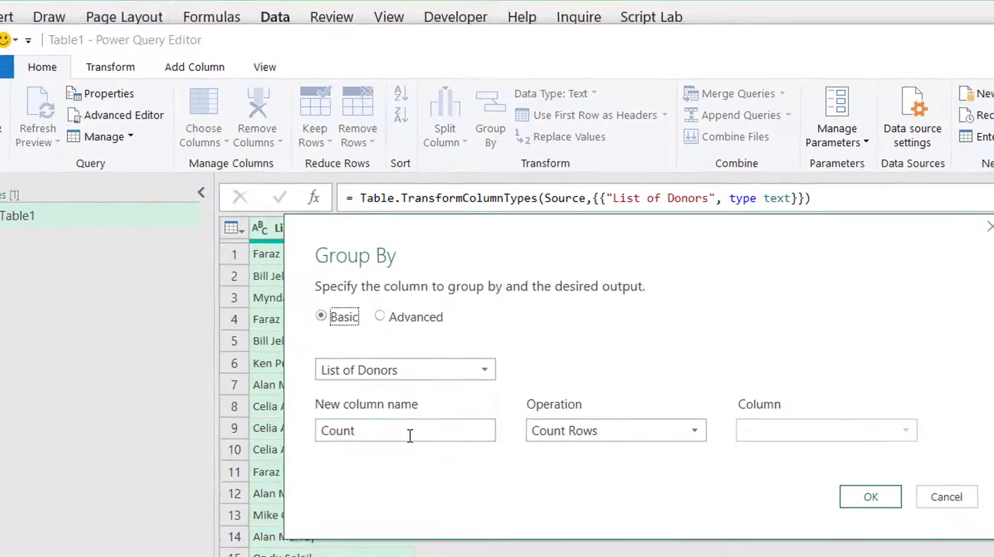
{"action": "left_click_drag", "start_coordinate": [444, 445], "coordinate": [309, 445]}
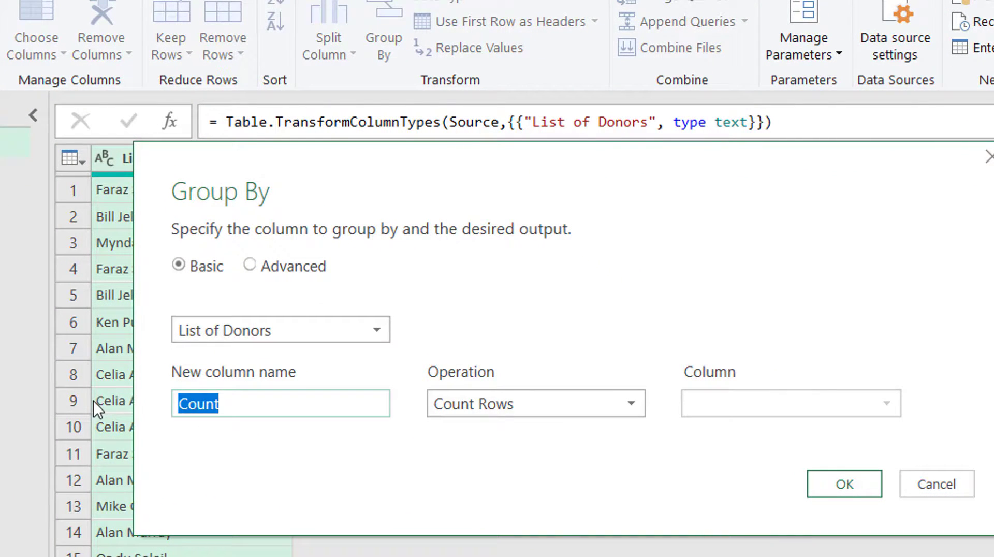
{"action": "type", "text": "freq"}
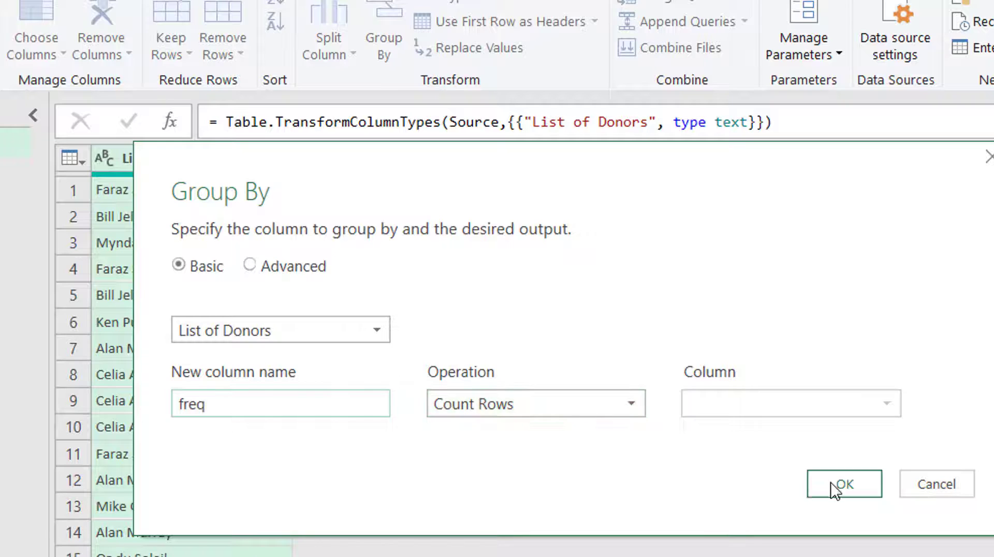
{"action": "left_click", "coordinate": [848, 484]}
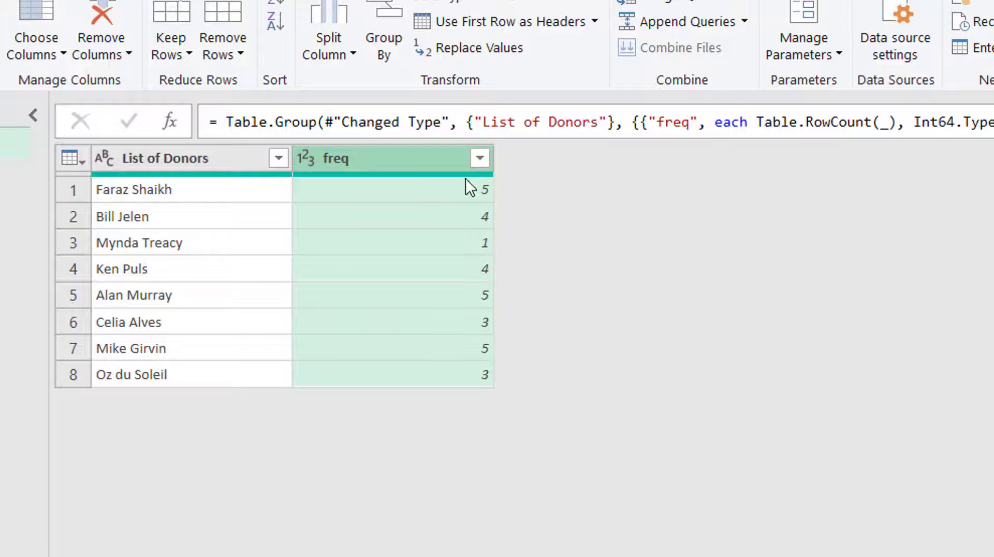
Filter the freq column to keep only rows with the value 5.
{"action": "left_click", "coordinate": [481, 157]}
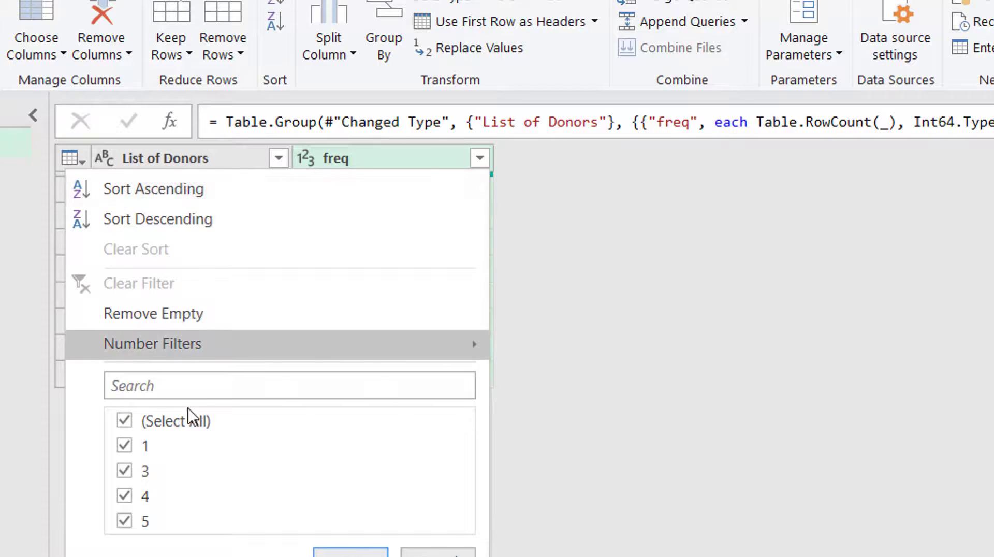
{"action": "left_click", "coordinate": [124, 417]}
{"action": "left_click", "coordinate": [123, 516]}
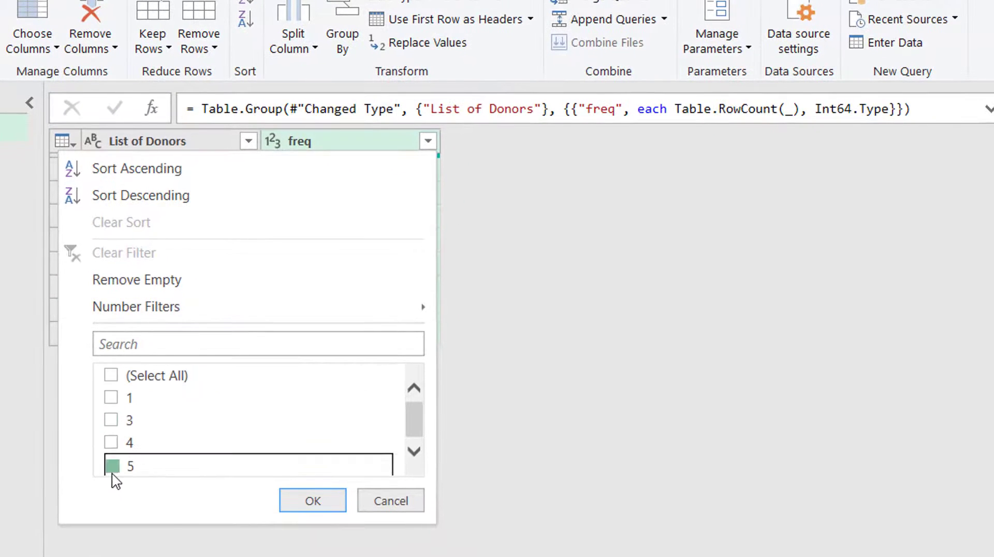
{"action": "left_click", "coordinate": [310, 500]}
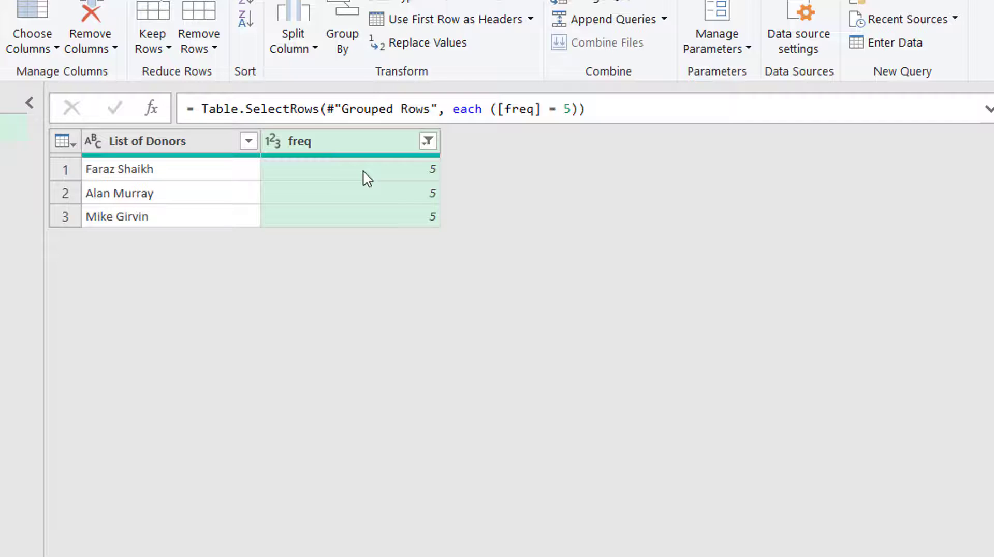
Replace the fixed 5 in the filter step's formula with List.Max(#"Grouped Rows"[freq]) and commit it.
{"action": "left_click", "coordinate": [572, 108]}
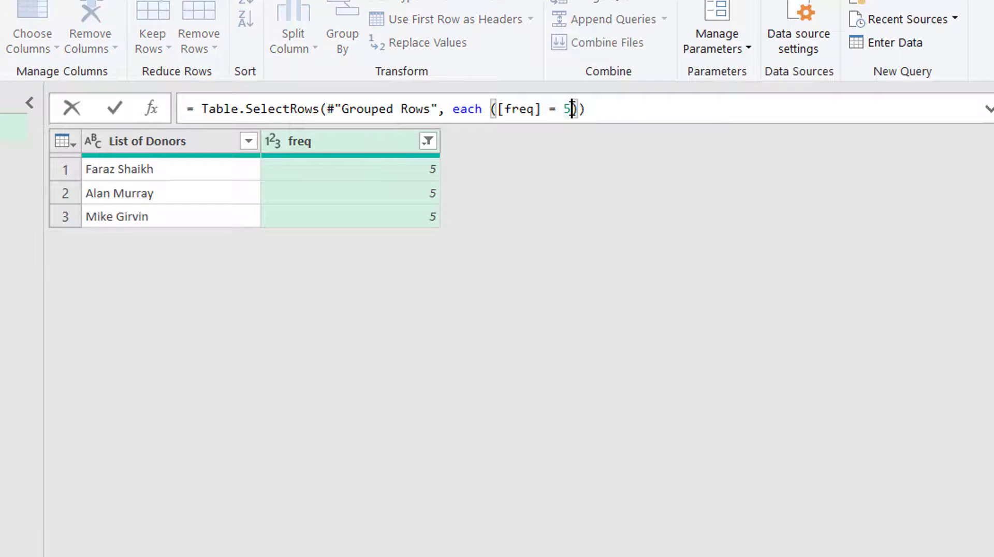
{"action": "key", "text": "BackSpace"}
{"action": "type", "text": "List.M"}
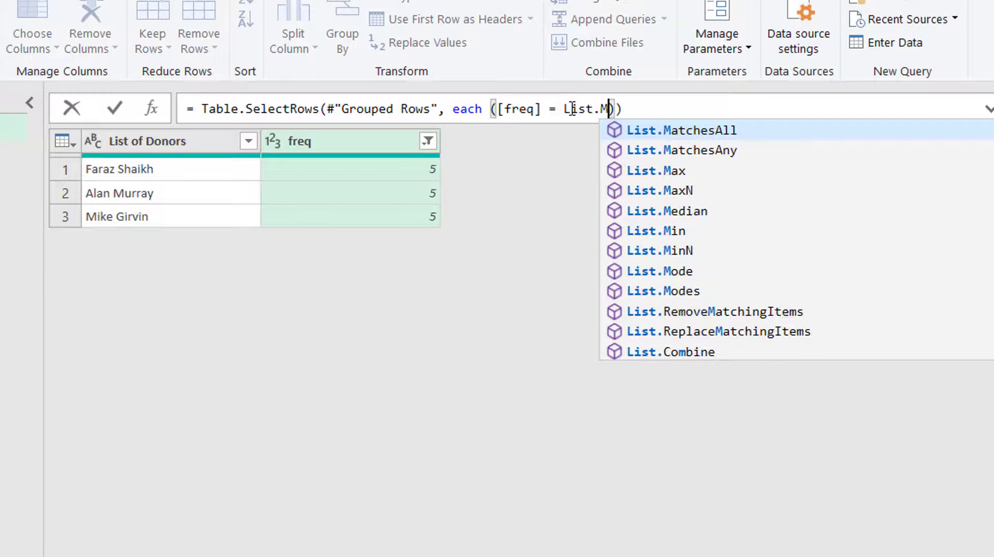
{"action": "left_click", "coordinate": [679, 172]}
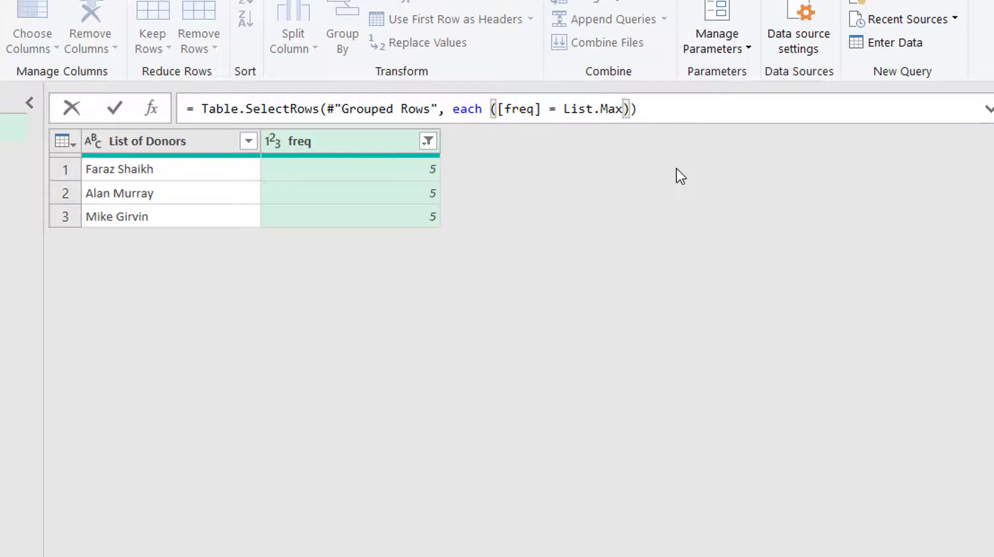
{"action": "type", "text": "("}
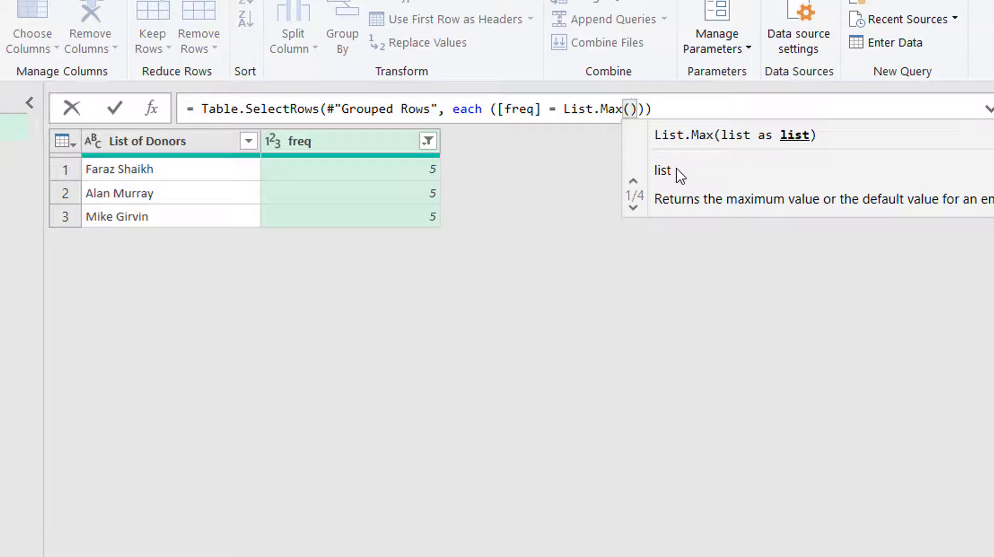
{"action": "type", "text": "#"}
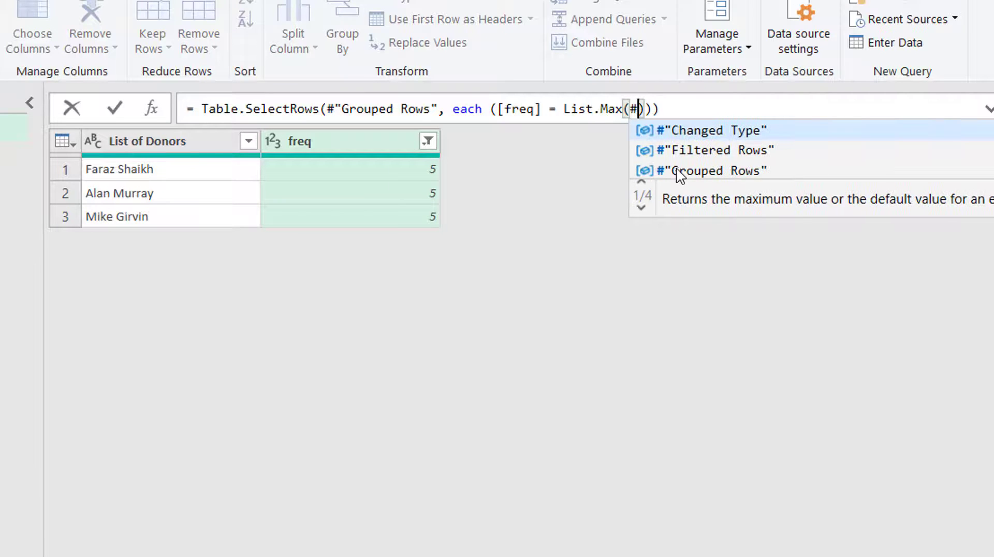
{"action": "left_click", "coordinate": [710, 174]}
{"action": "type", "text": "[fr"}
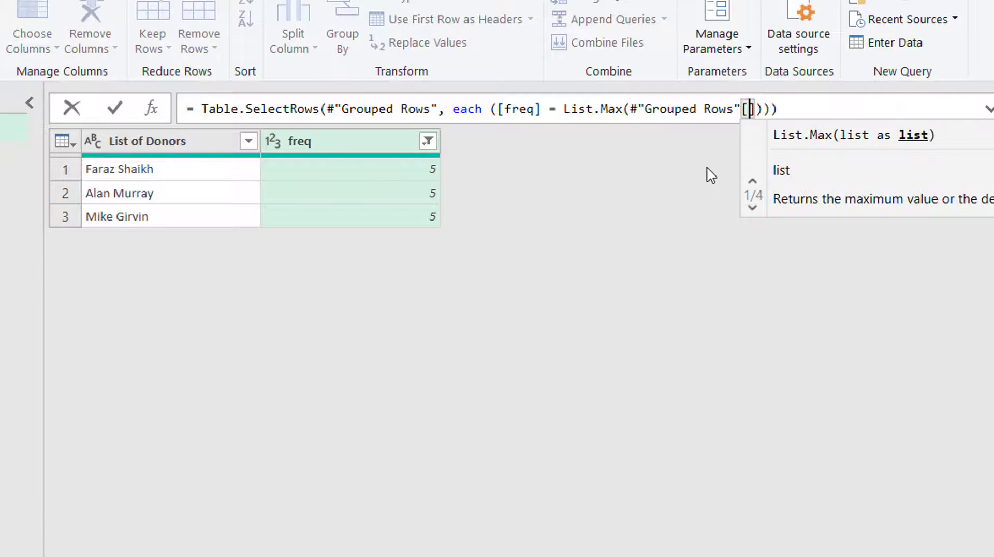
{"action": "type", "text": "eq"}
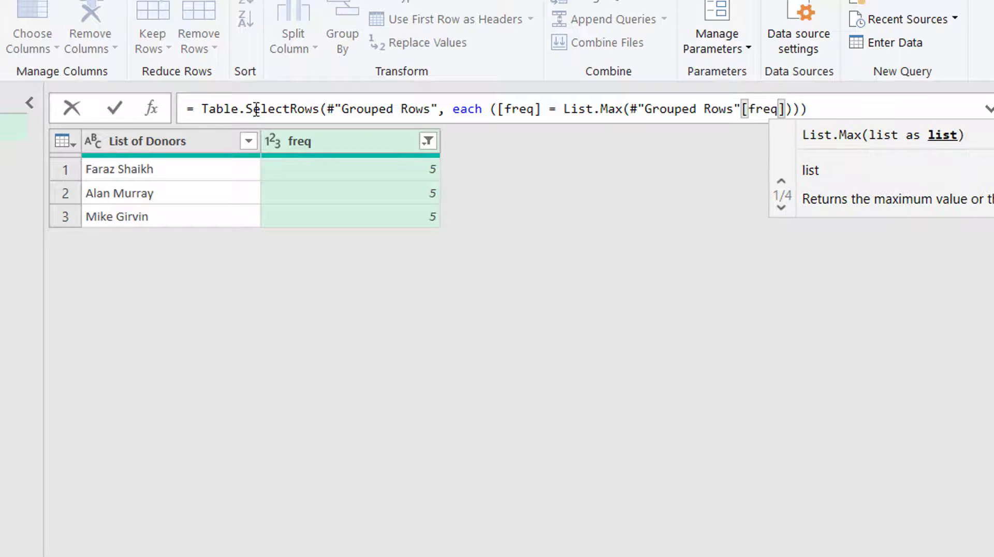
{"action": "left_click", "coordinate": [114, 108]}
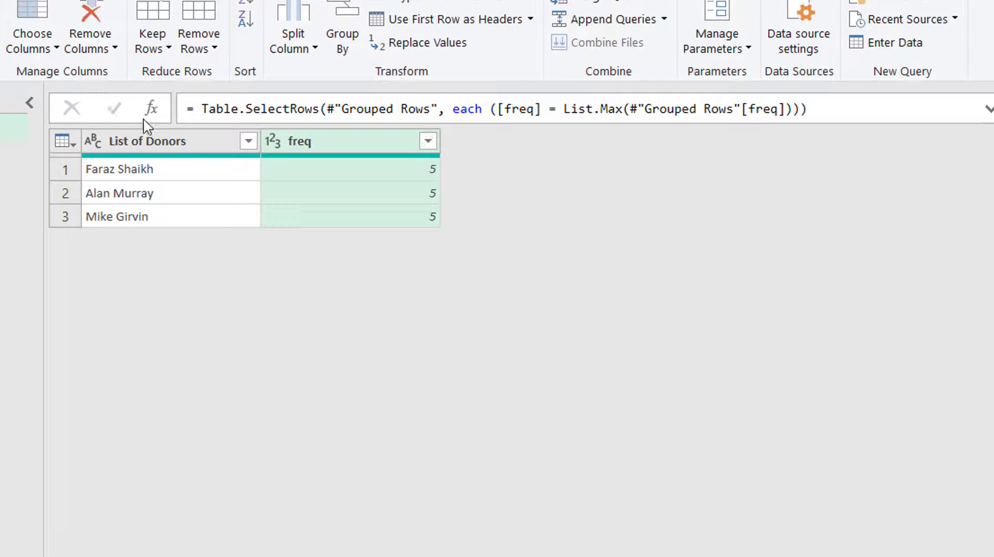
Sort the List of Donors column in ascending order and remove the freq column from the query.
{"action": "left_click", "coordinate": [197, 150]}
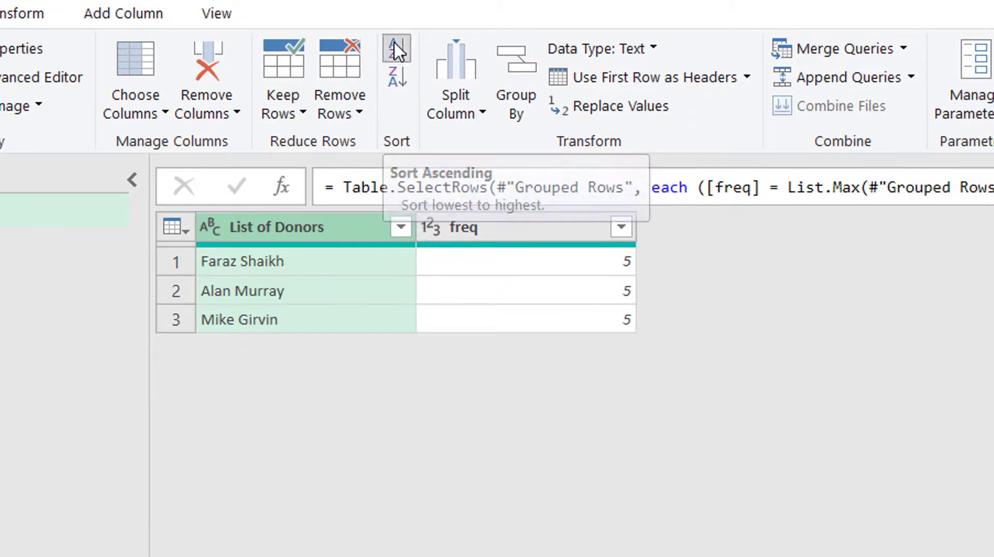
{"action": "left_click", "coordinate": [397, 50]}
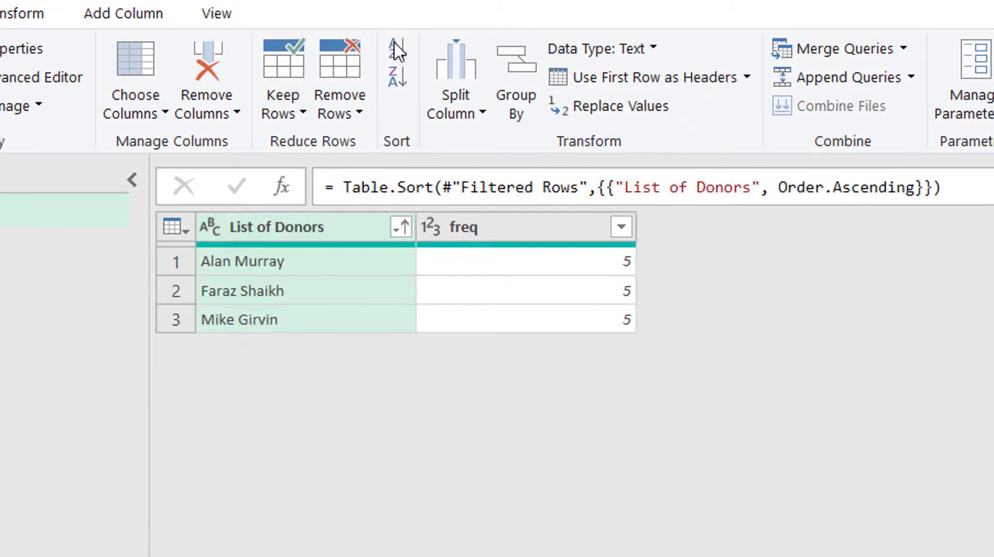
{"action": "left_click", "coordinate": [563, 236]}
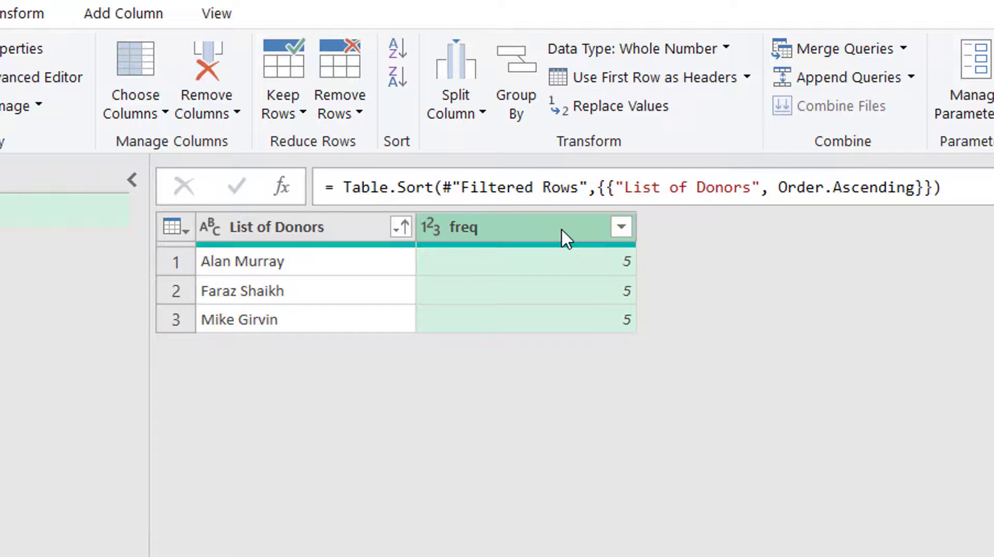
{"action": "key", "text": "Delete"}
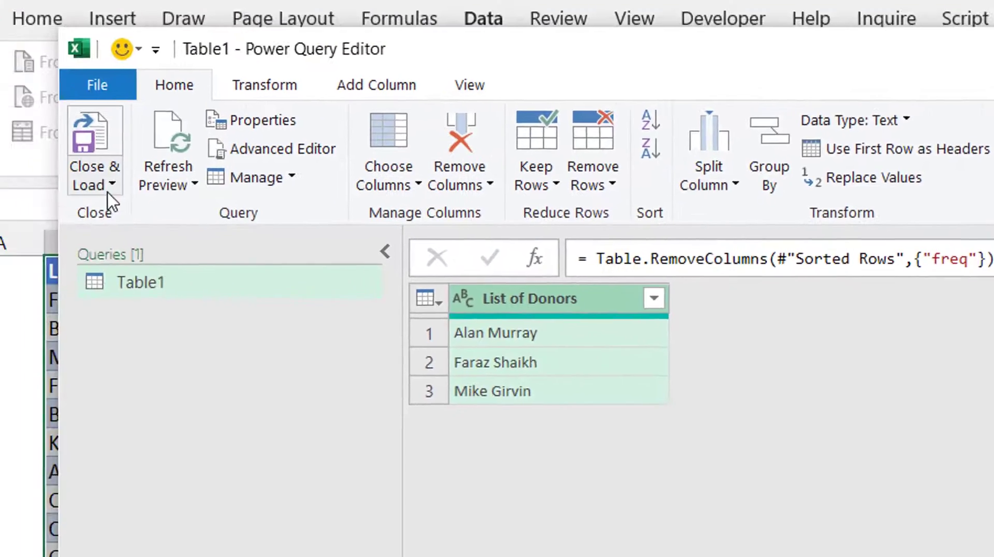
Load the query as a table into the existing Exercisse worksheet at cell E3.
{"action": "left_click", "coordinate": [108, 195]}
{"action": "left_click", "coordinate": [232, 259]}
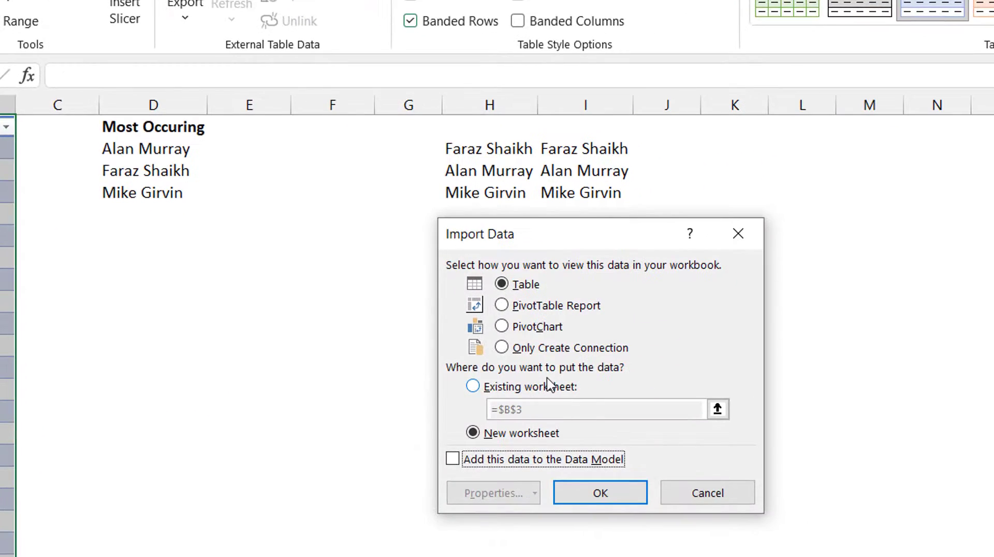
{"action": "left_click", "coordinate": [730, 522]}
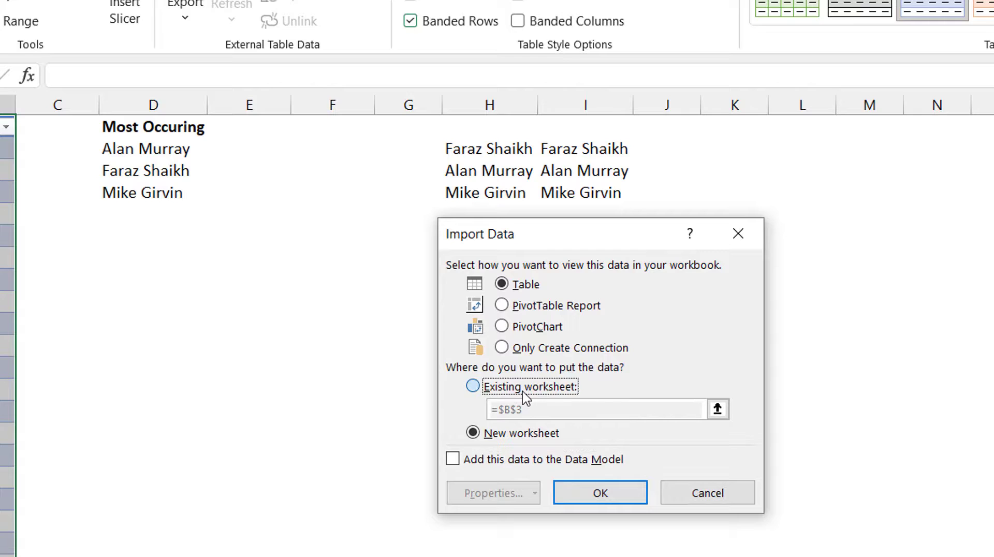
{"action": "left_click", "coordinate": [261, 131]}
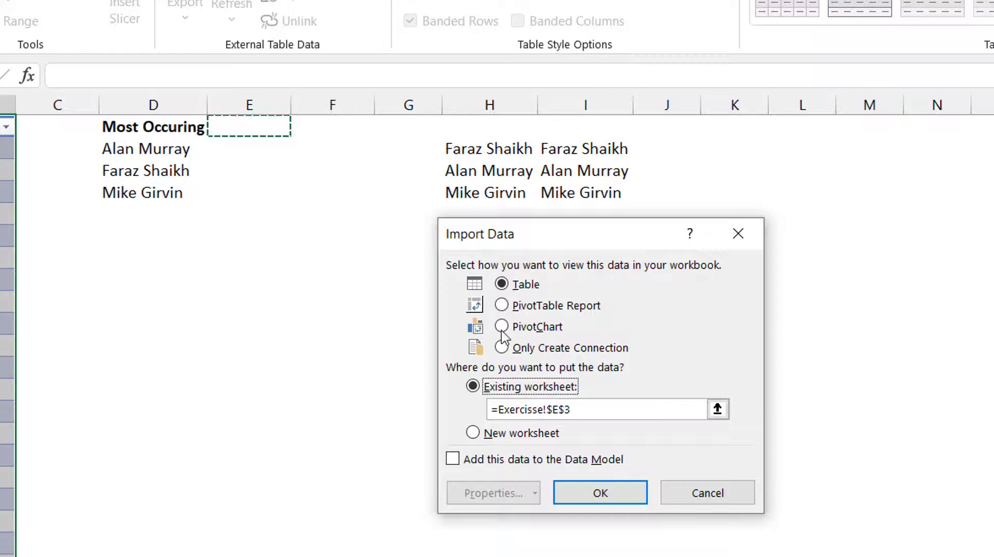
{"action": "left_click", "coordinate": [626, 491]}
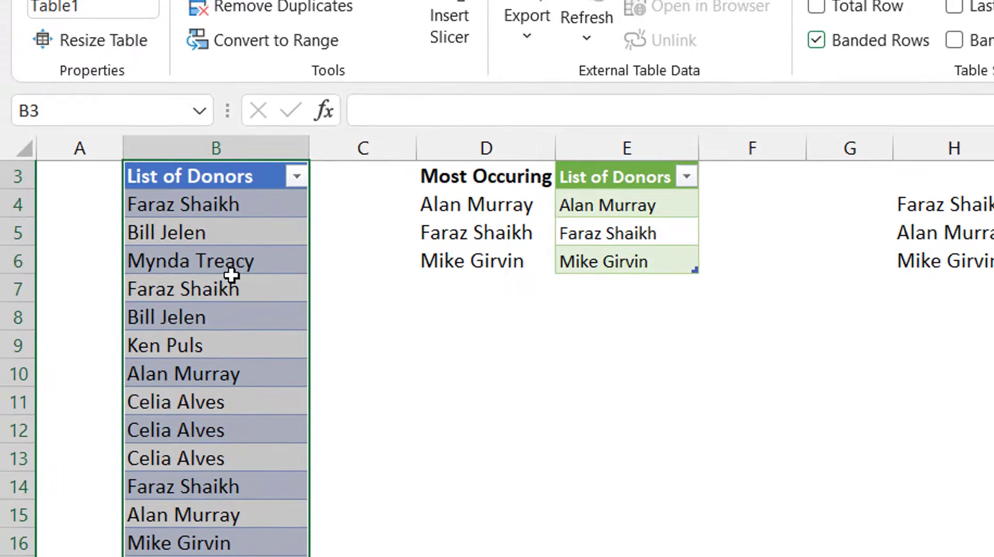
Overwrite the donor in cell B6 with the same donor name as in B5.
{"action": "left_click", "coordinate": [220, 273]}
{"action": "type", "text": "Bill Jelen"}
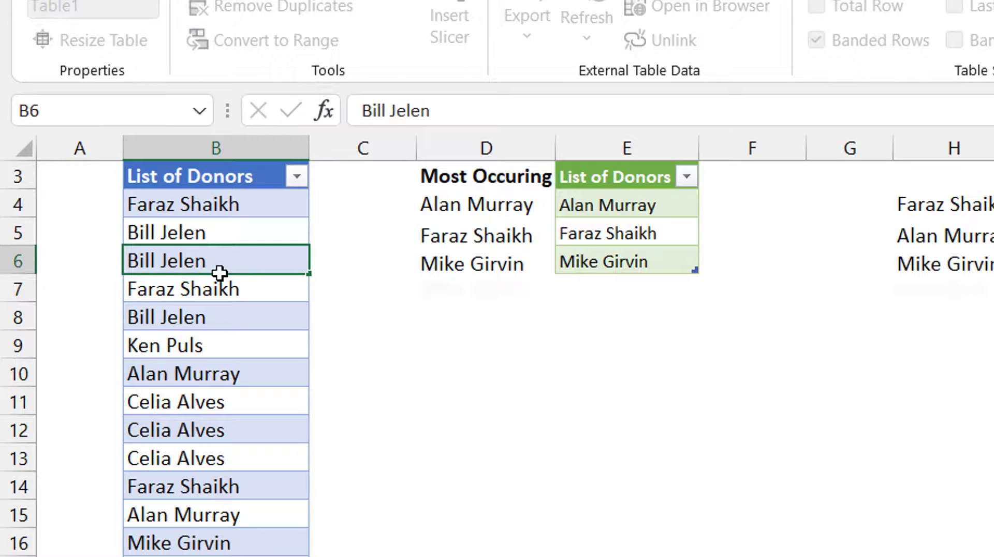
{"action": "key", "text": "Return"}
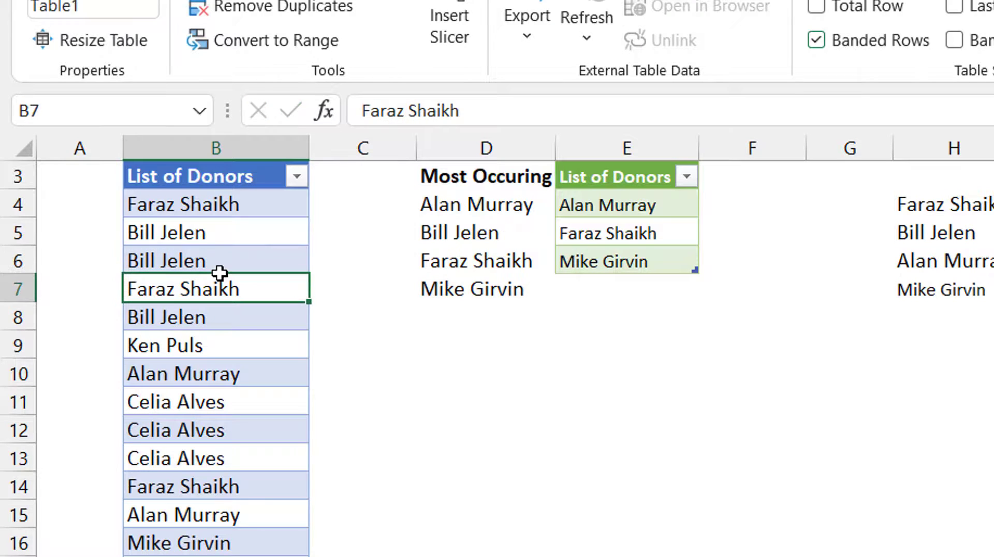
Refresh the green query output table in column E with the edited donor list.
{"action": "left_click", "coordinate": [674, 234]}
{"action": "right_click", "coordinate": [674, 234]}
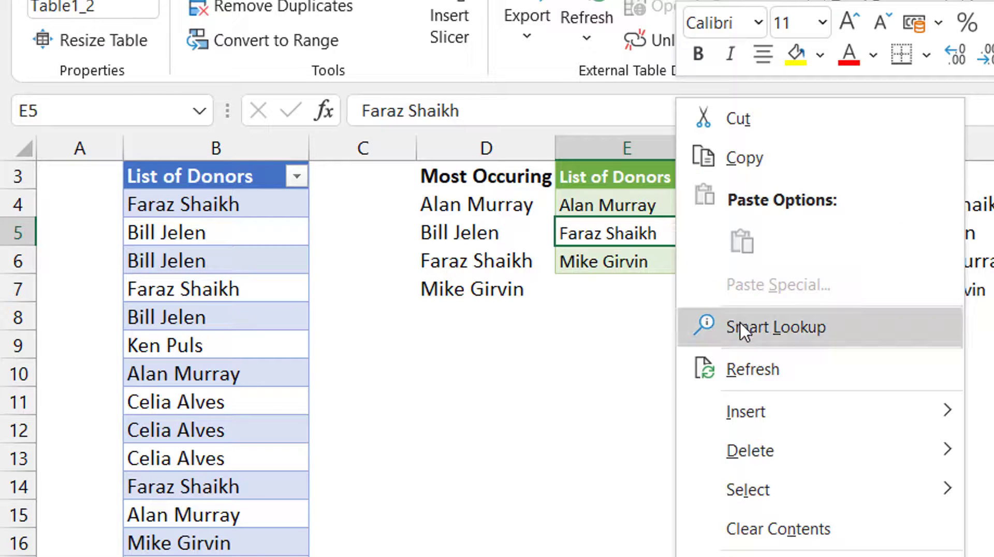
{"action": "left_click", "coordinate": [776, 371]}
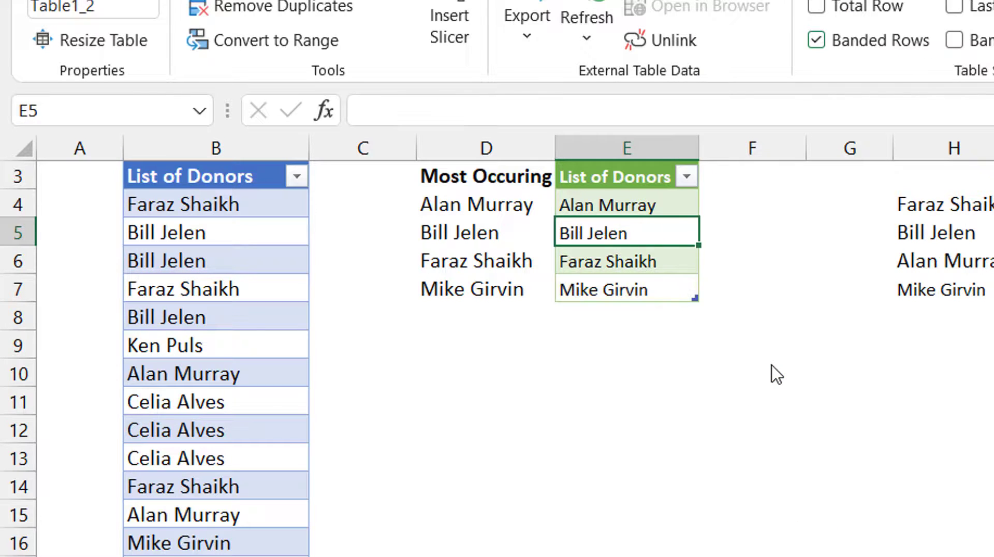